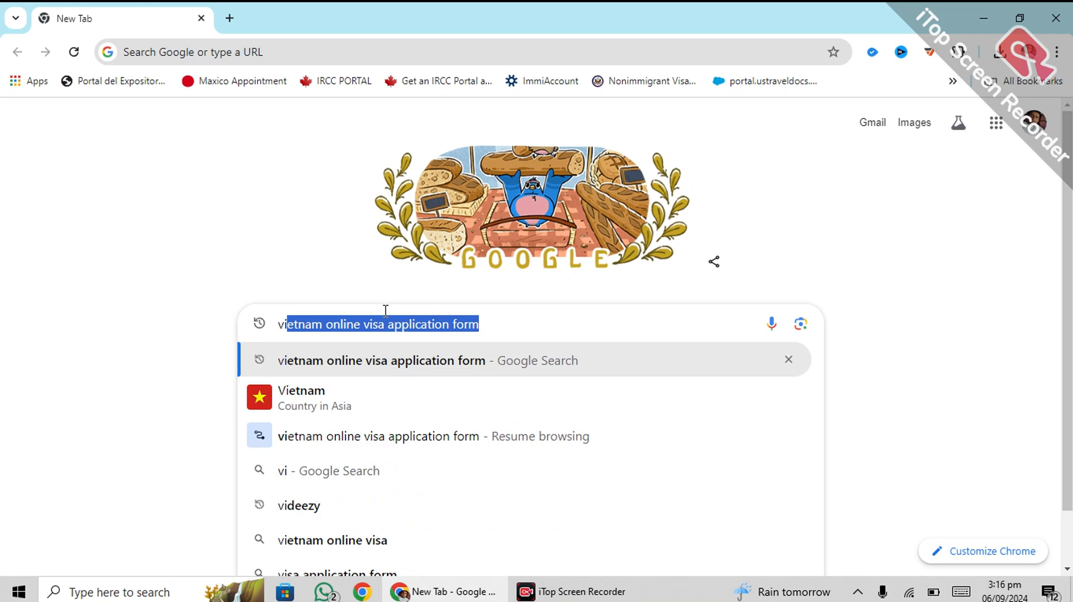
# Step: Search Google for 'vietnam online visa application form' and open the 'Vietnam evisa - National portal on Immigration' result
pyautogui.press('Return')
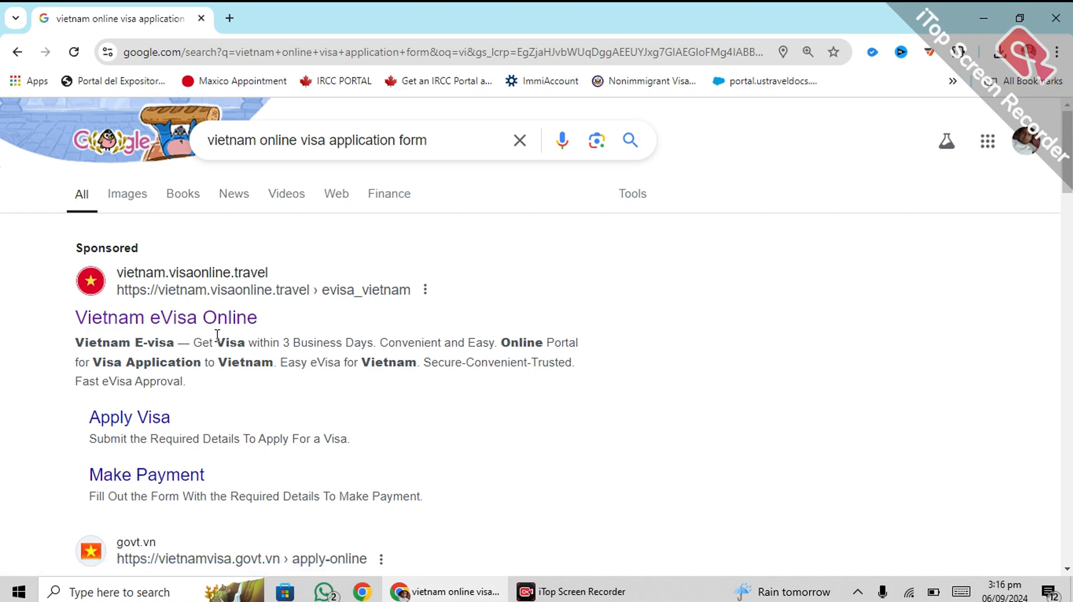
pyautogui.scroll(-4, 244, 383)
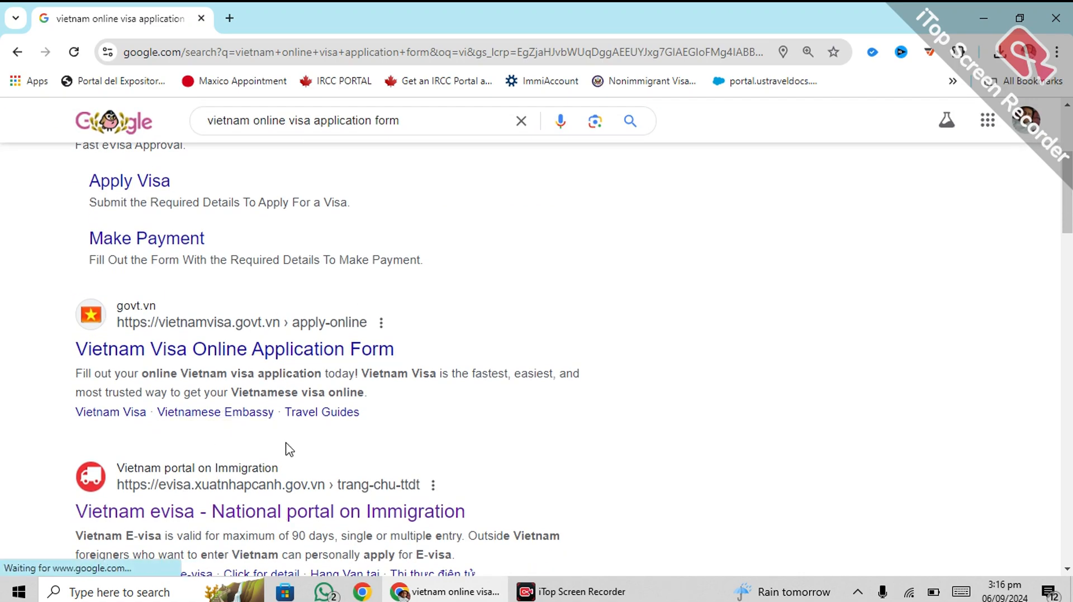
pyautogui.scroll(4, 259, 397)
pyautogui.scroll(-8, 221, 347)
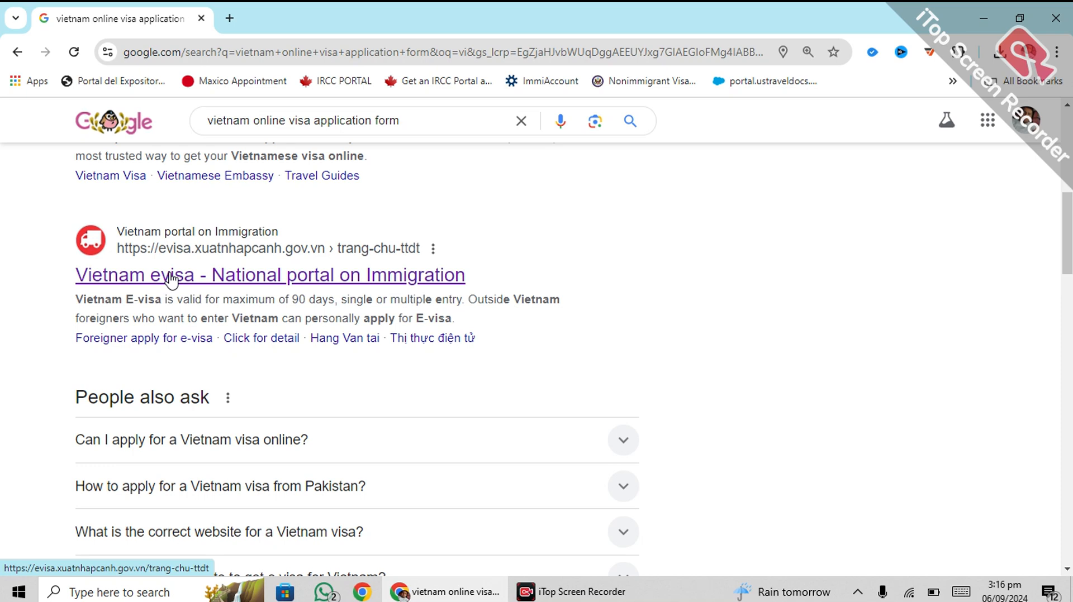
pyautogui.click(259, 279)
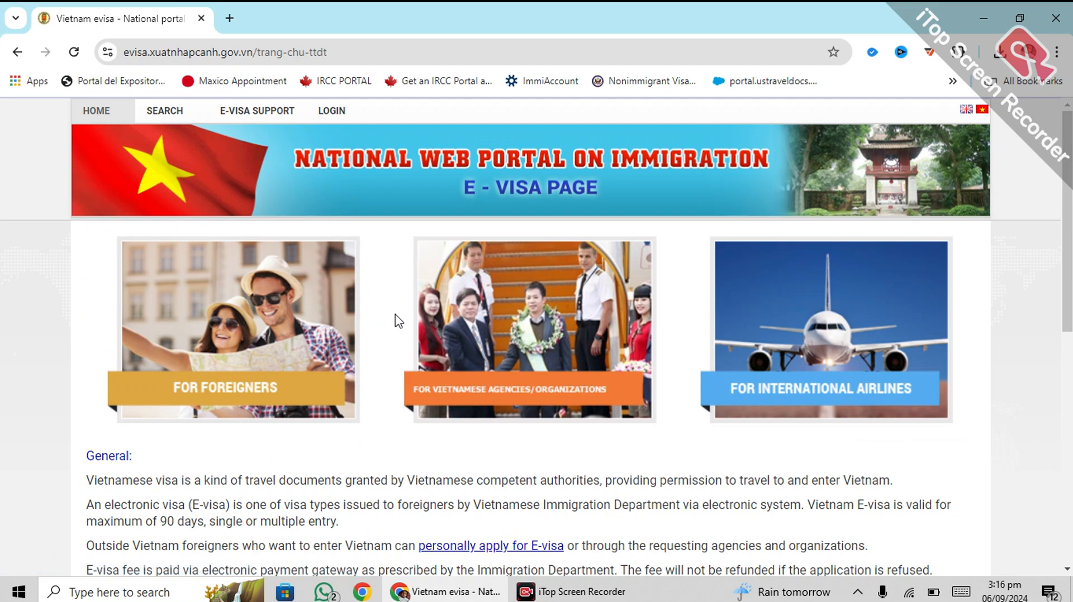
# Step: Open the 'For Foreigners' e-visa application card on the portal home page
pyautogui.scroll(-10, 277, 304)
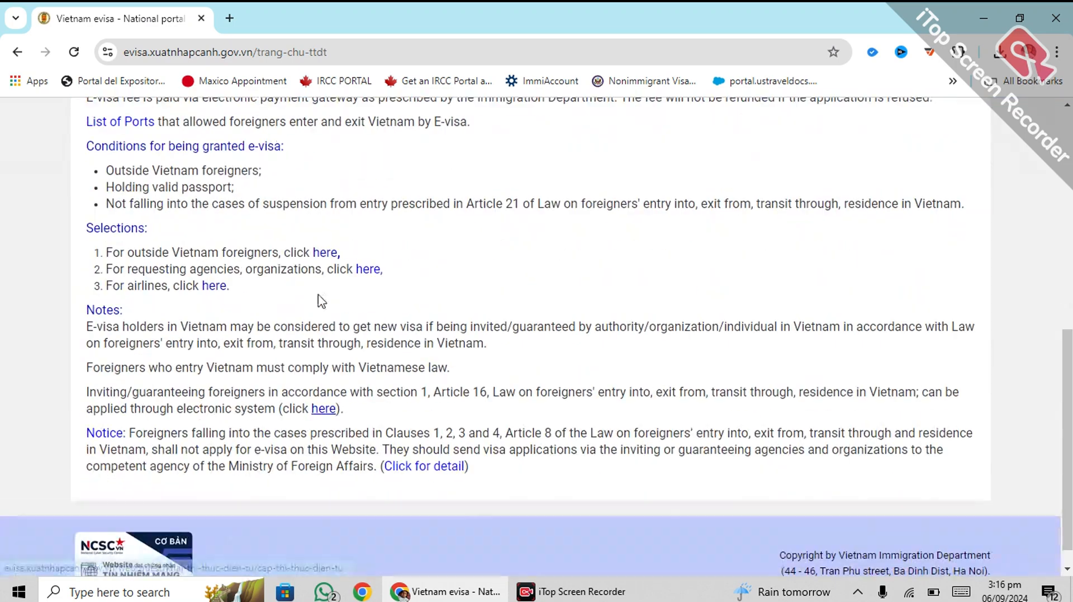
pyautogui.scroll(8, 191, 287)
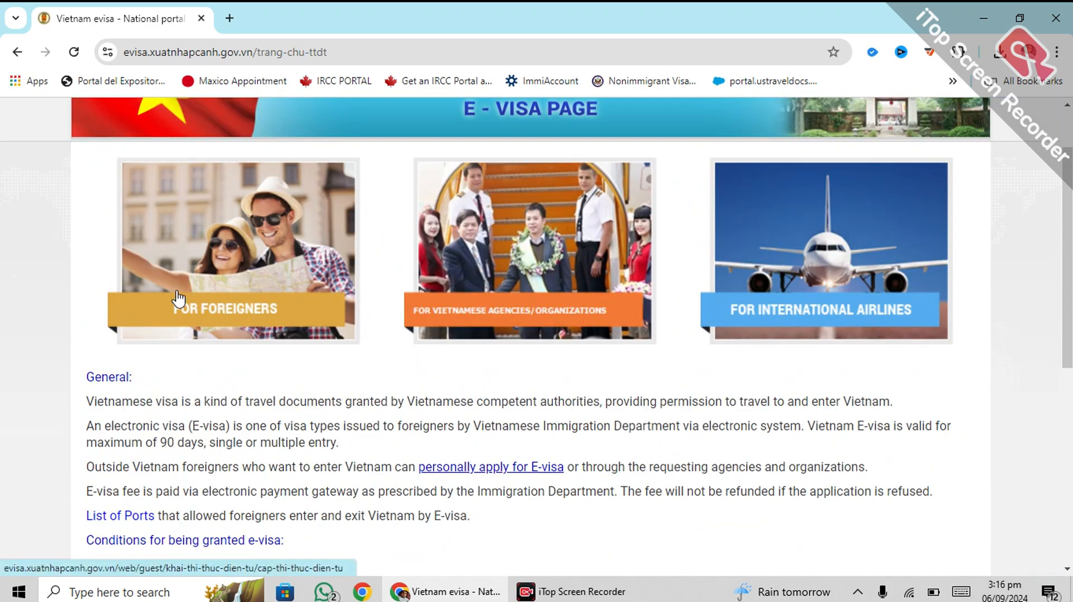
pyautogui.click(214, 286)
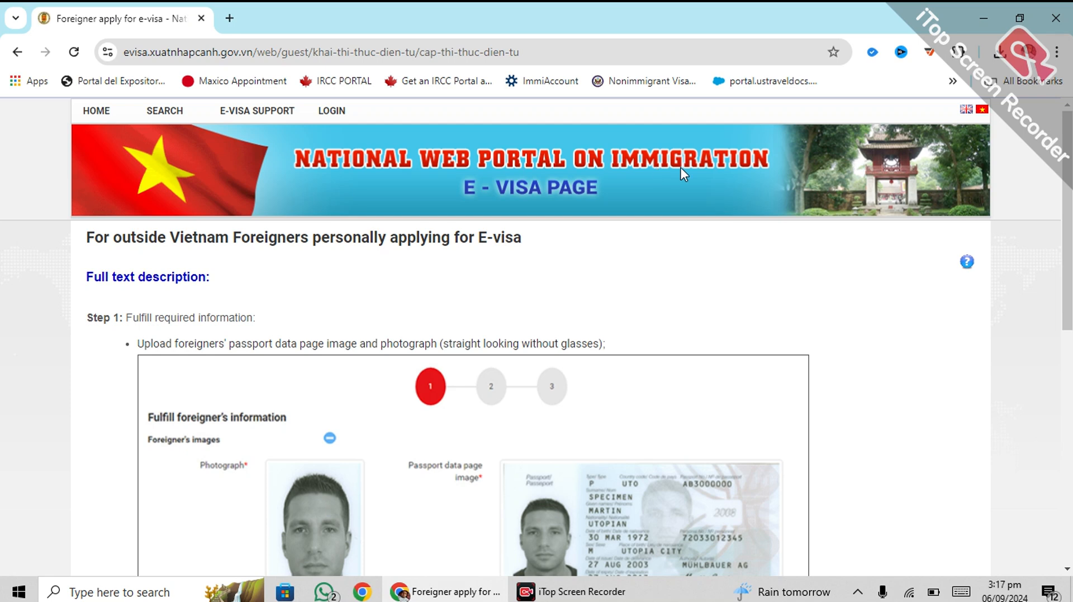
# Step: Read the instructions and fees ($25 single-entry, $50 multiple-entry), tick the confirmation and proceed to the form
pyautogui.scroll(-5, 372, 251)
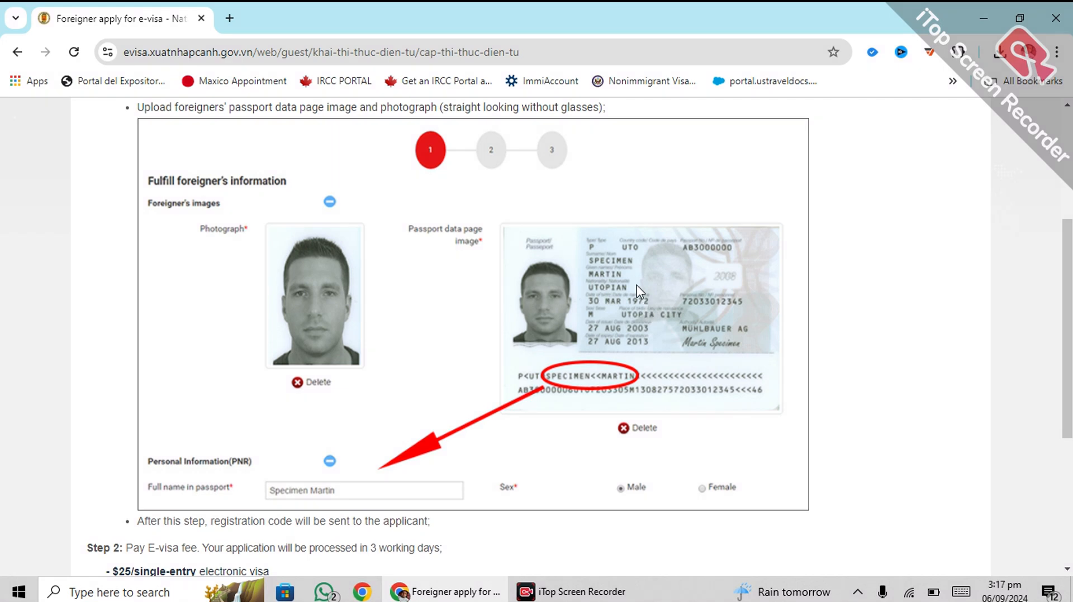
pyautogui.scroll(-5, 307, 298)
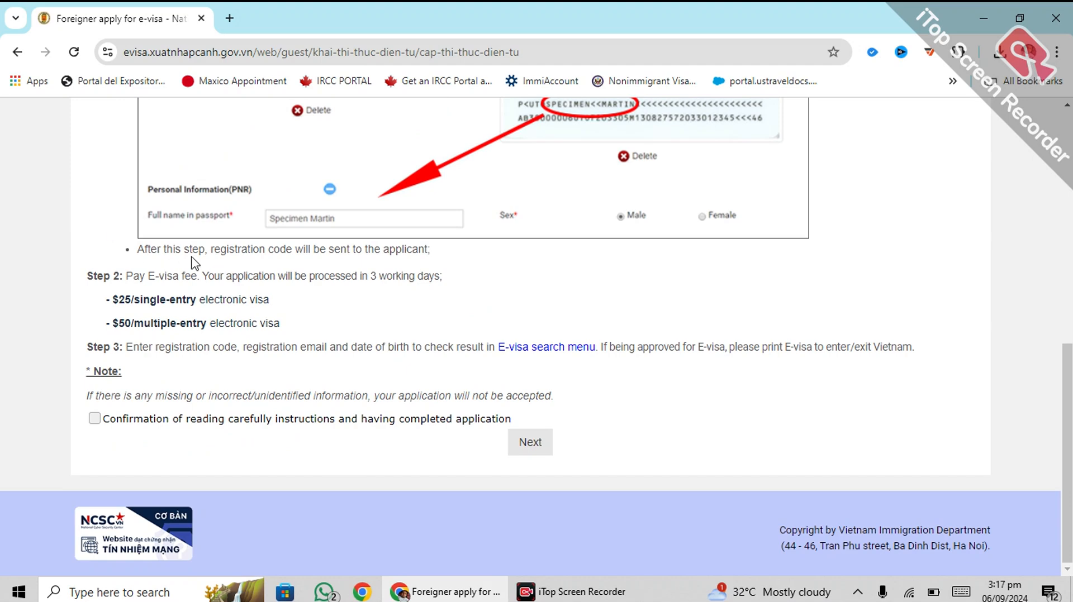
pyautogui.moveTo(137, 252); pyautogui.dragTo(560, 434)
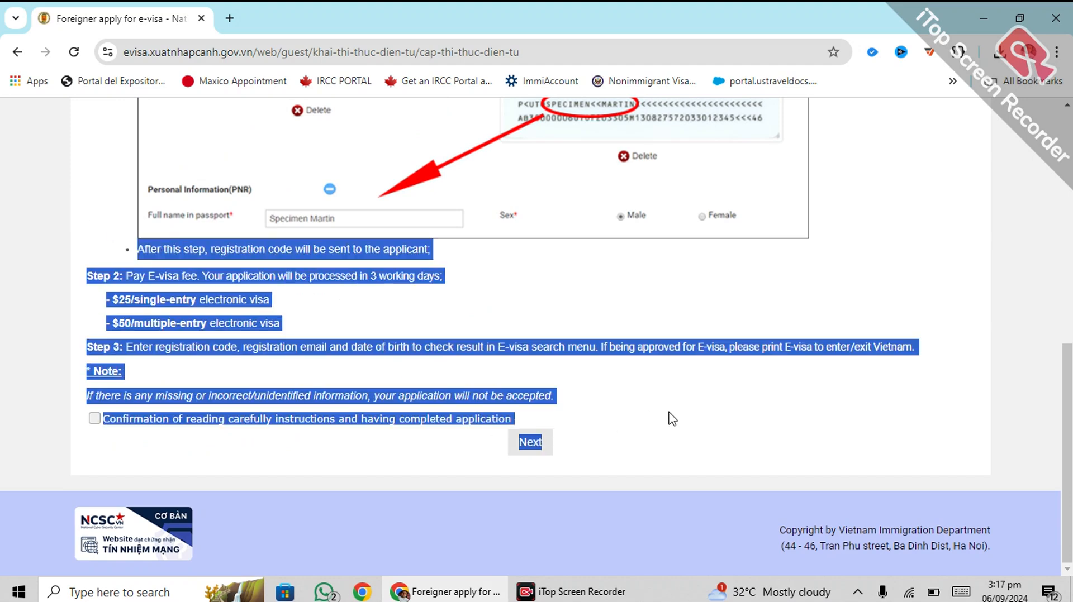
pyautogui.click(34, 270)
pyautogui.moveTo(109, 291); pyautogui.dragTo(263, 298)
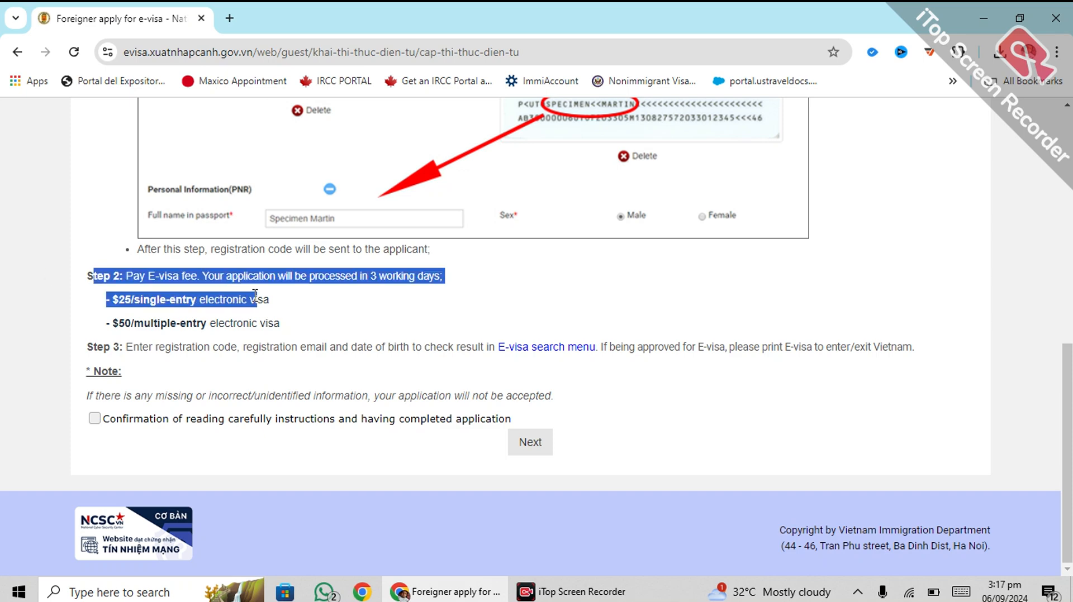
pyautogui.click(94, 303)
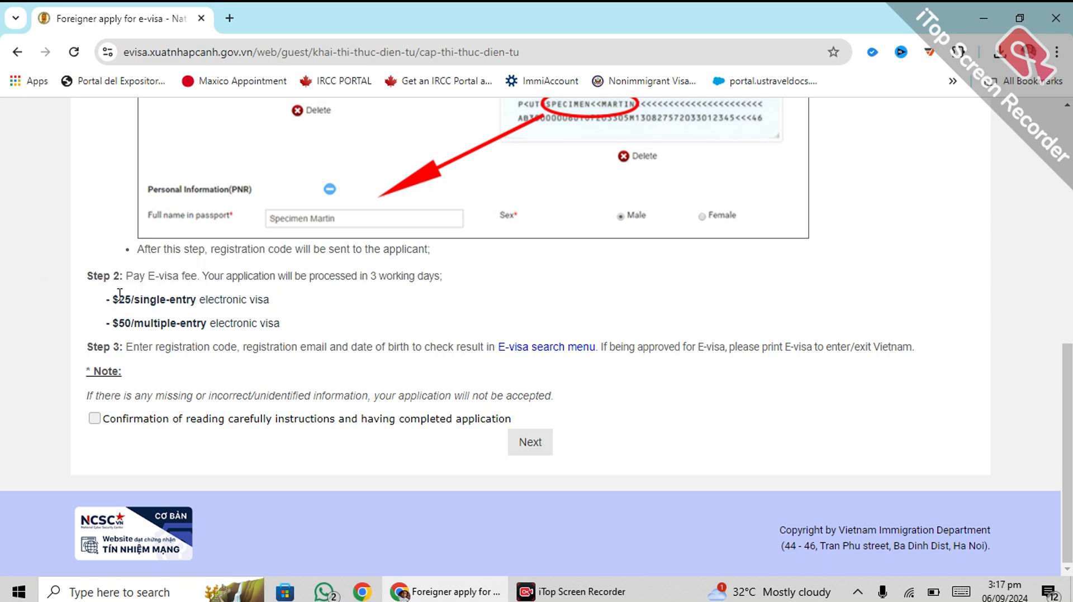
pyautogui.moveTo(115, 294); pyautogui.dragTo(149, 296)
pyautogui.moveTo(93, 329); pyautogui.dragTo(183, 319)
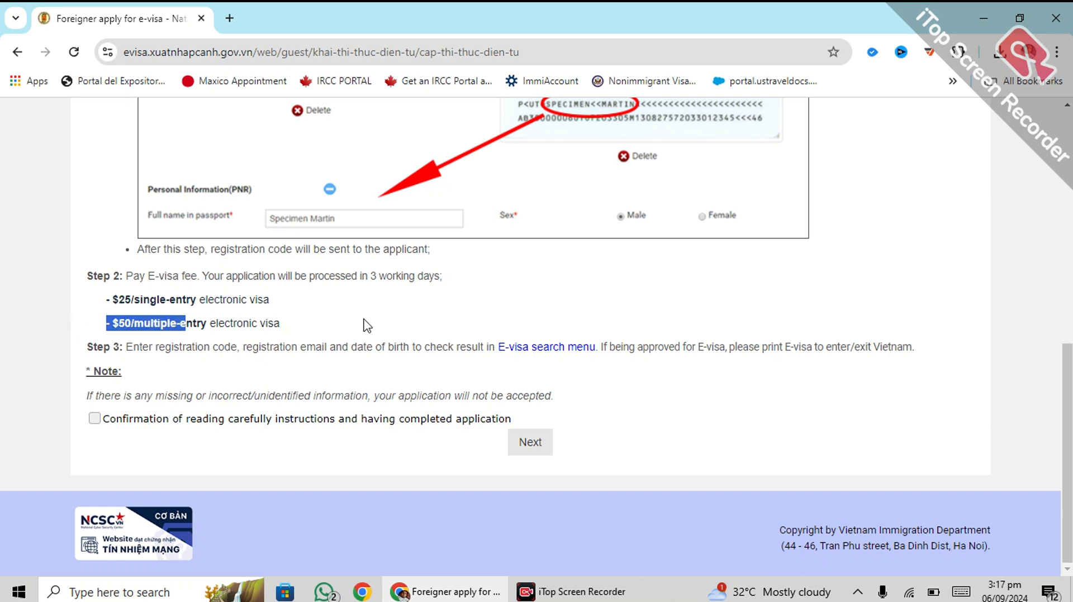
pyautogui.click(300, 293)
pyautogui.click(94, 419)
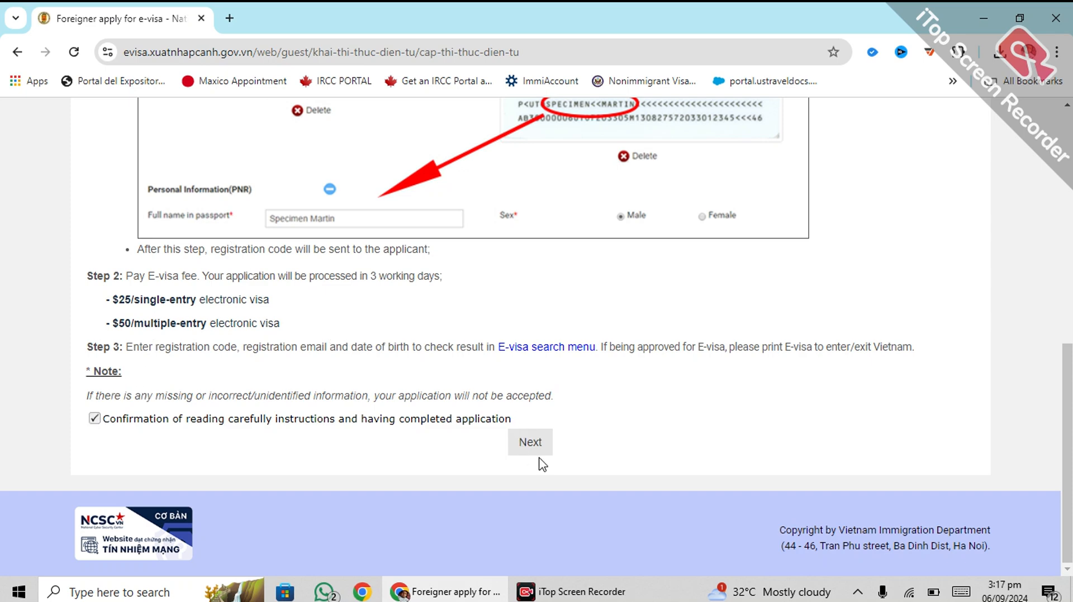
pyautogui.click(522, 443)
# Step: Upload the Photo file as the portrait photograph
pyautogui.scroll(-2, 397, 379)
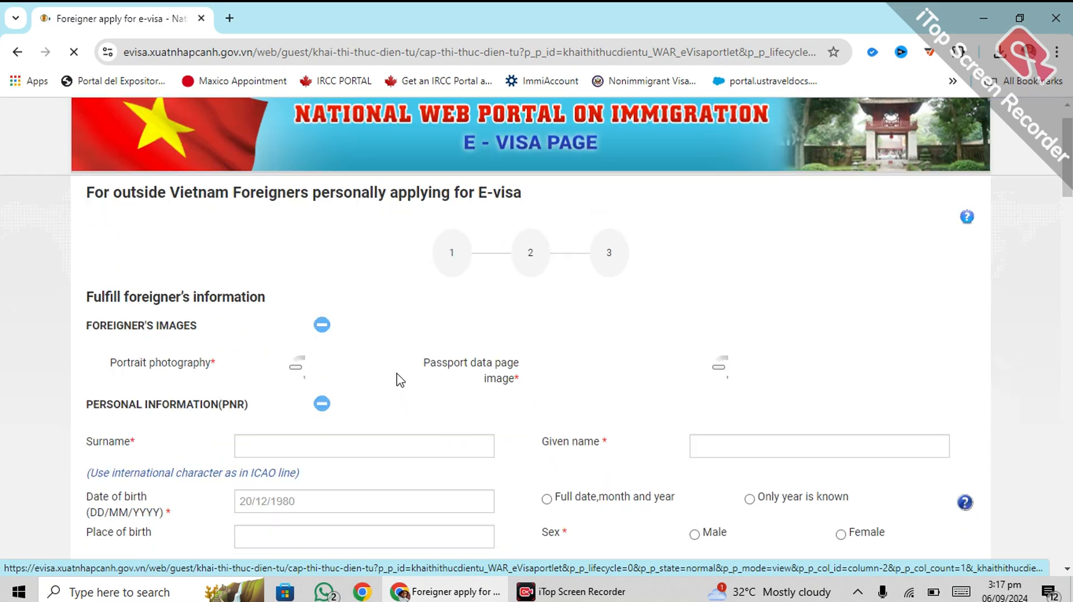
pyautogui.scroll(1, 449, 308)
pyautogui.scroll(-1, 271, 430)
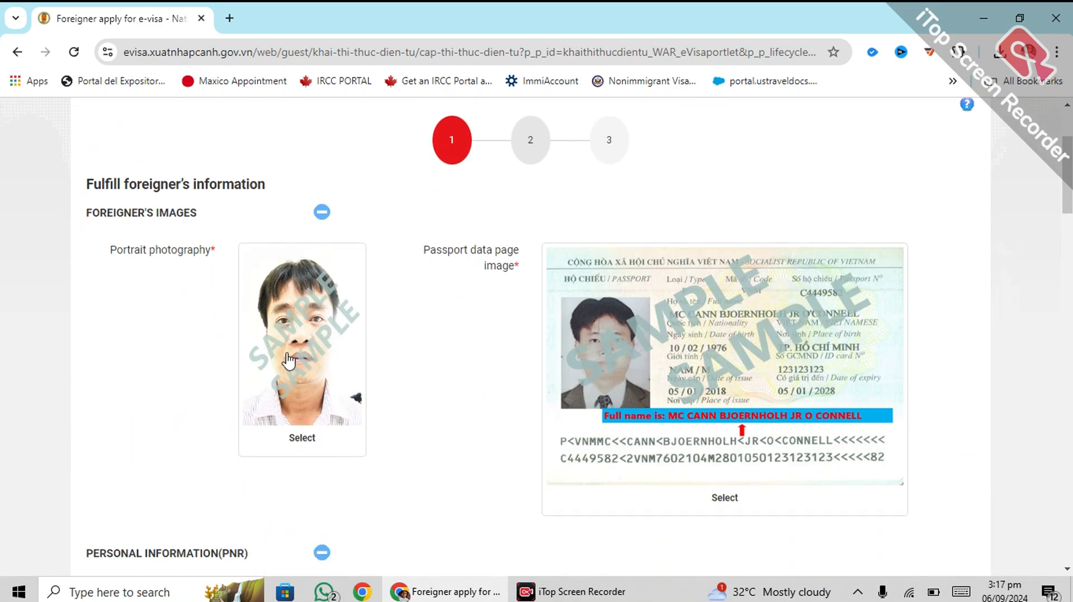
pyautogui.click(291, 377)
pyautogui.click(193, 178)
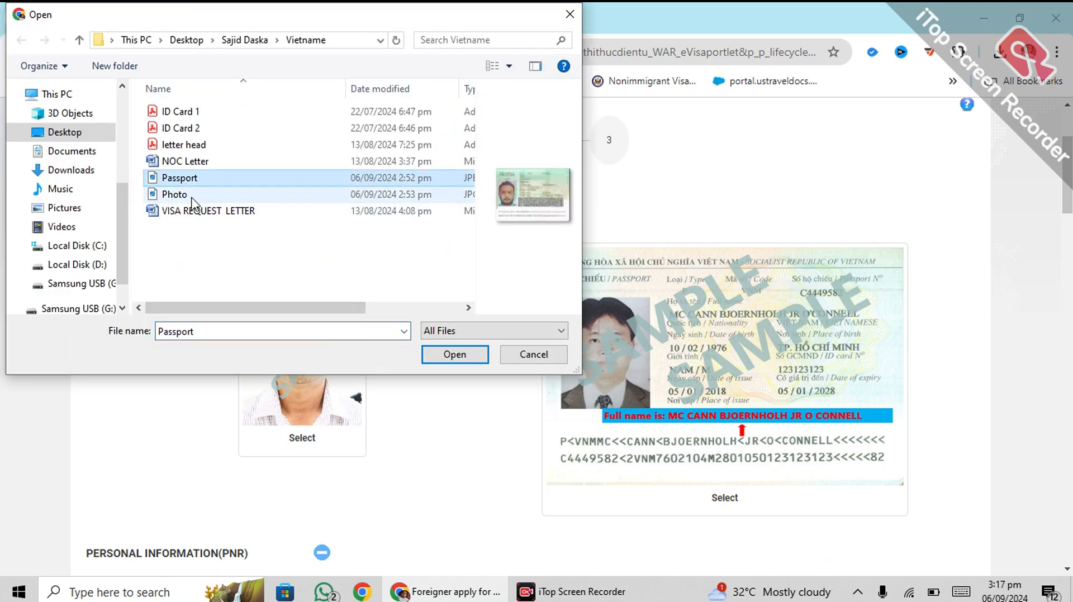
pyautogui.click(185, 195)
pyautogui.click(455, 355)
# Step: Upload the Passport file as the passport data page image
pyautogui.scroll(-5, 632, 335)
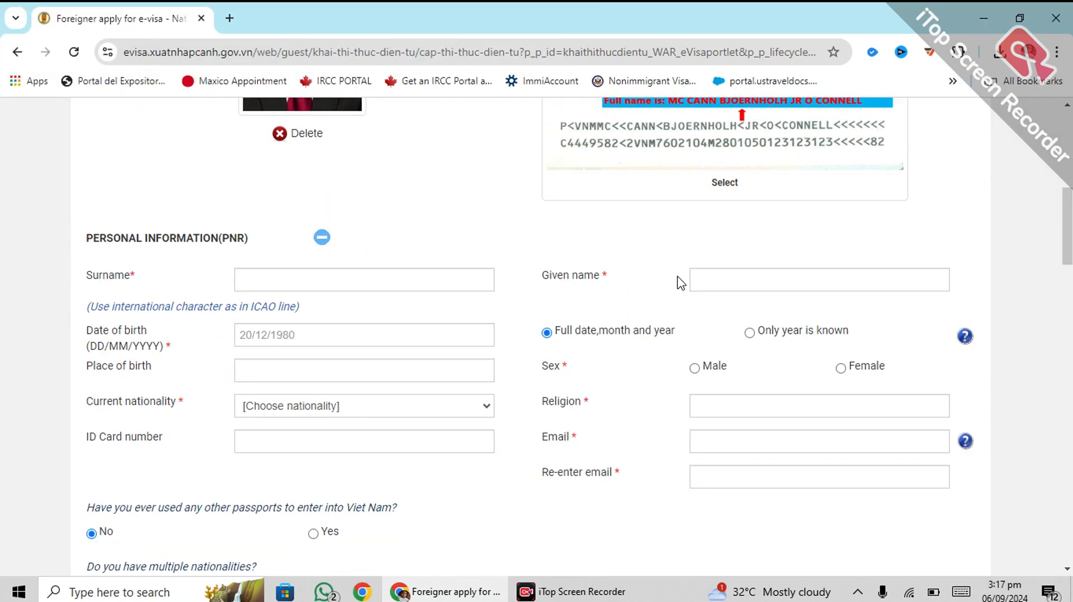
pyautogui.click(601, 122)
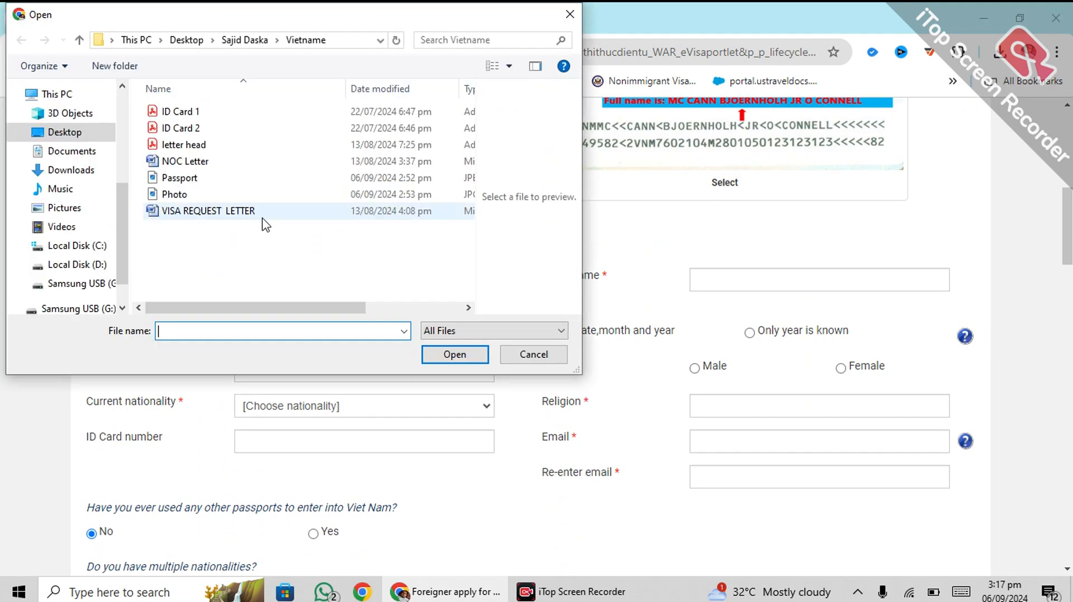
pyautogui.click(184, 179)
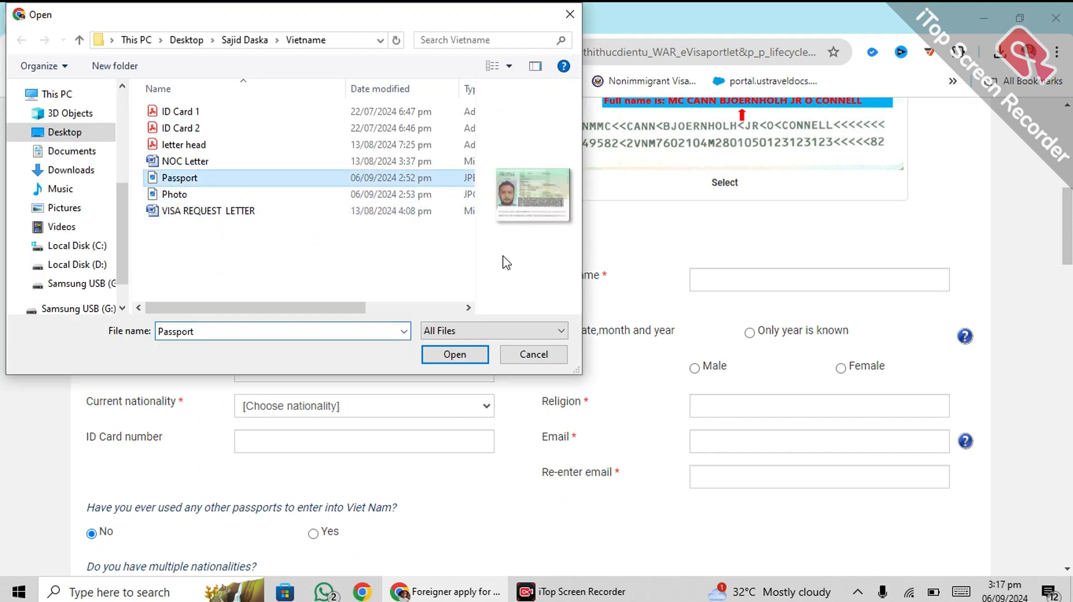
pyautogui.click(460, 361)
pyautogui.scroll(-4, 604, 293)
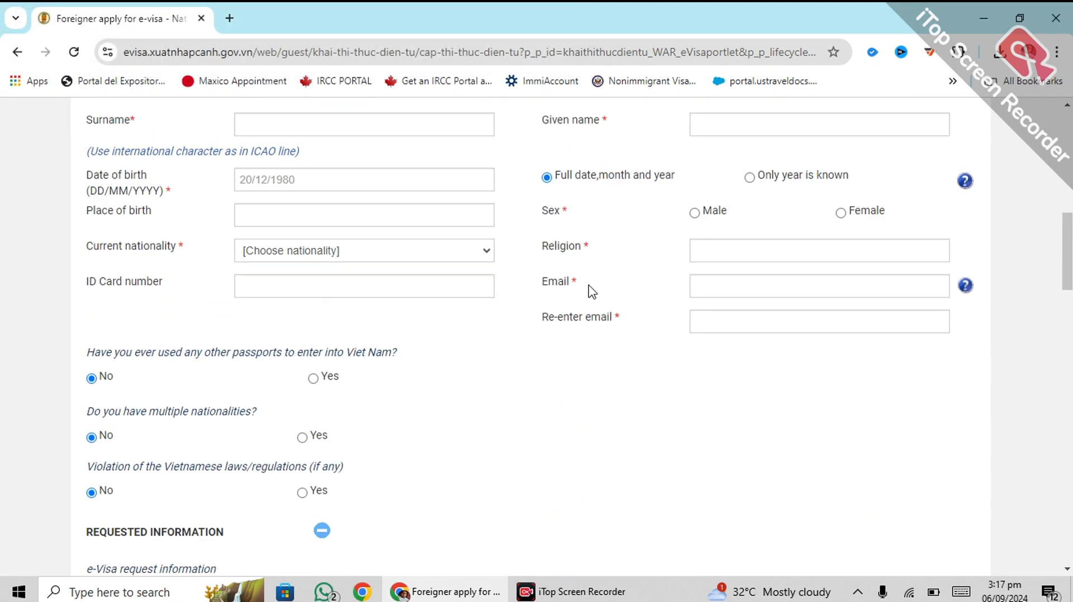
pyautogui.scroll(3, 391, 262)
pyautogui.click(260, 275)
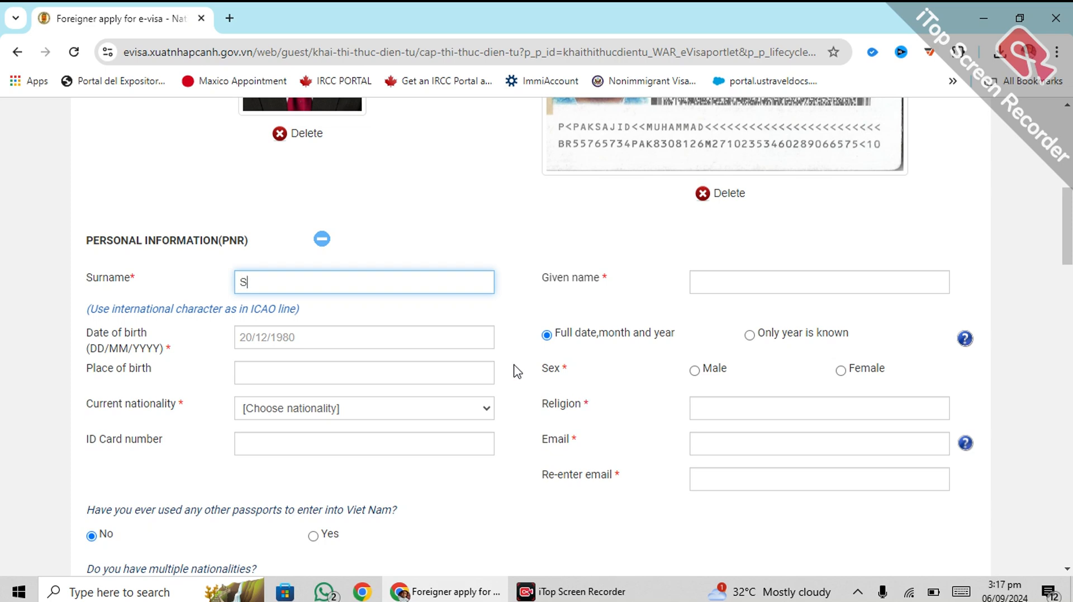
# Step: Enter the applicant's surname and given name and open the date-of-birth calendar
pyautogui.write('D')
pyautogui.press('Tab')
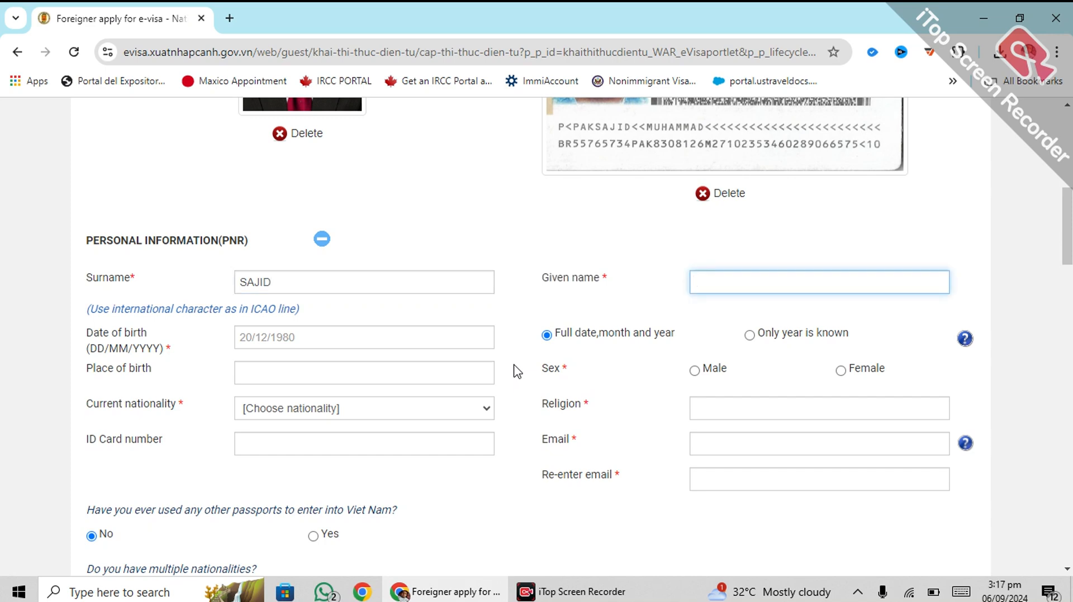
pyautogui.write('MUHAMMAD')
pyautogui.click(264, 333)
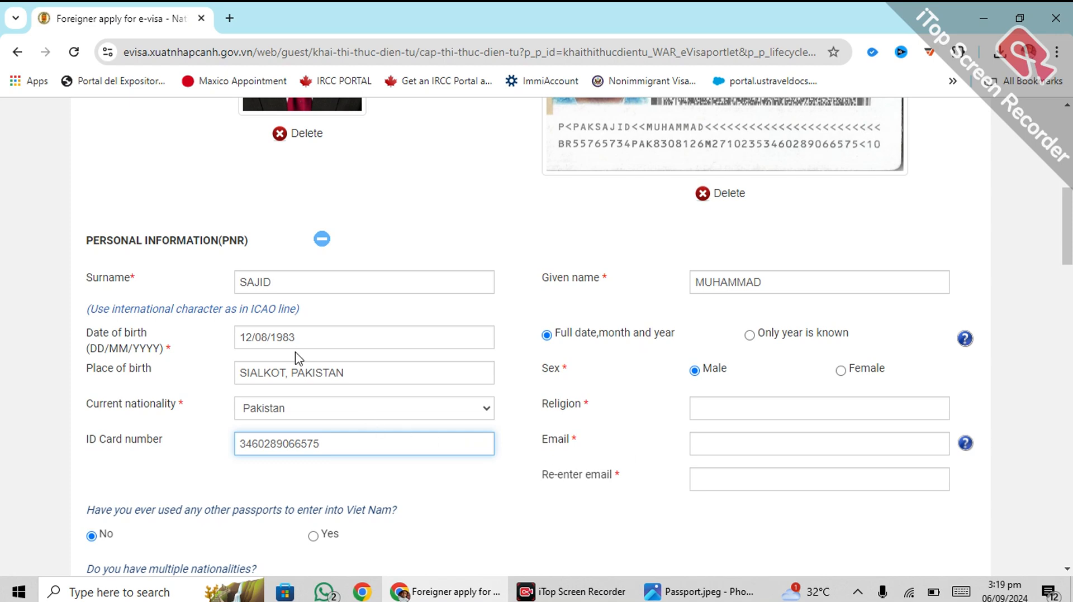
pyautogui.click(745, 276)
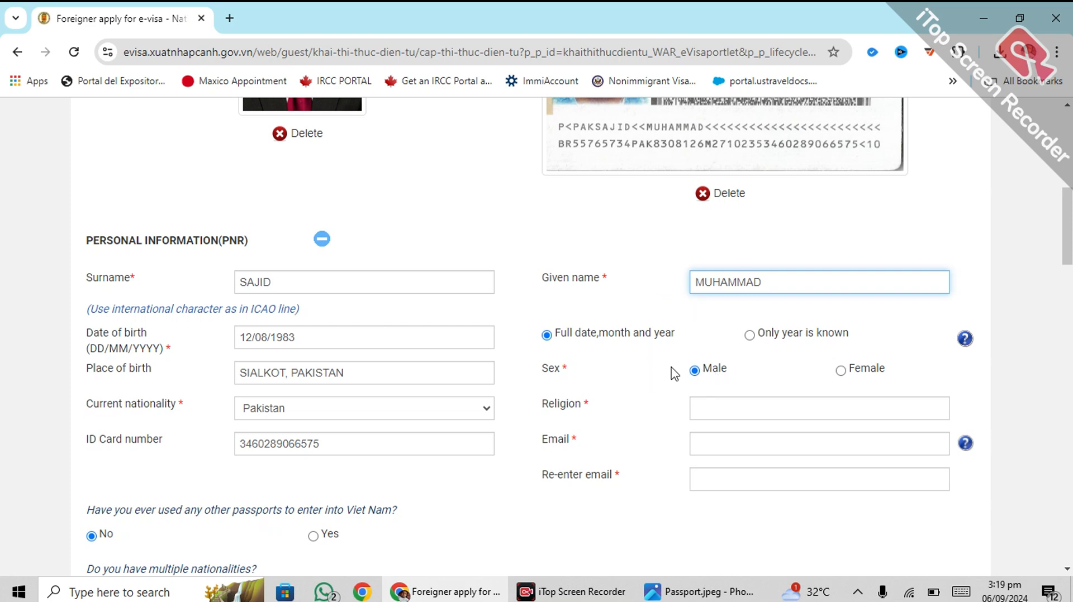
# Step: Correct the misspelled religion entry to ISLAM
pyautogui.click(699, 408)
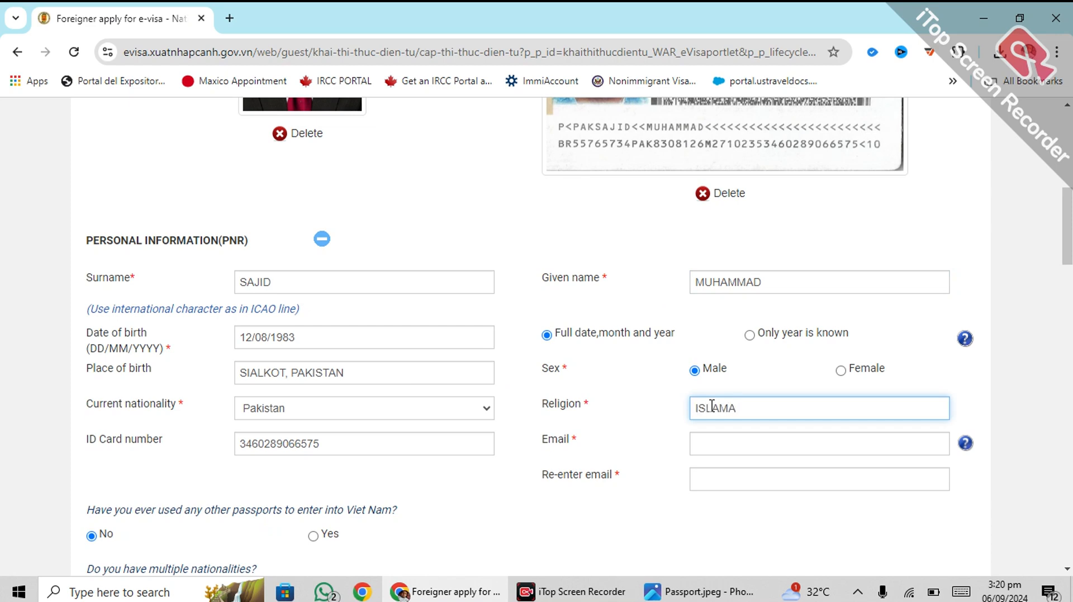
pyautogui.doubleClick(712, 406)
pyautogui.write('IS')
# Step: Enter the applicant's e-mail address and retype it correctly in the confirmation field
pyautogui.click(701, 447)
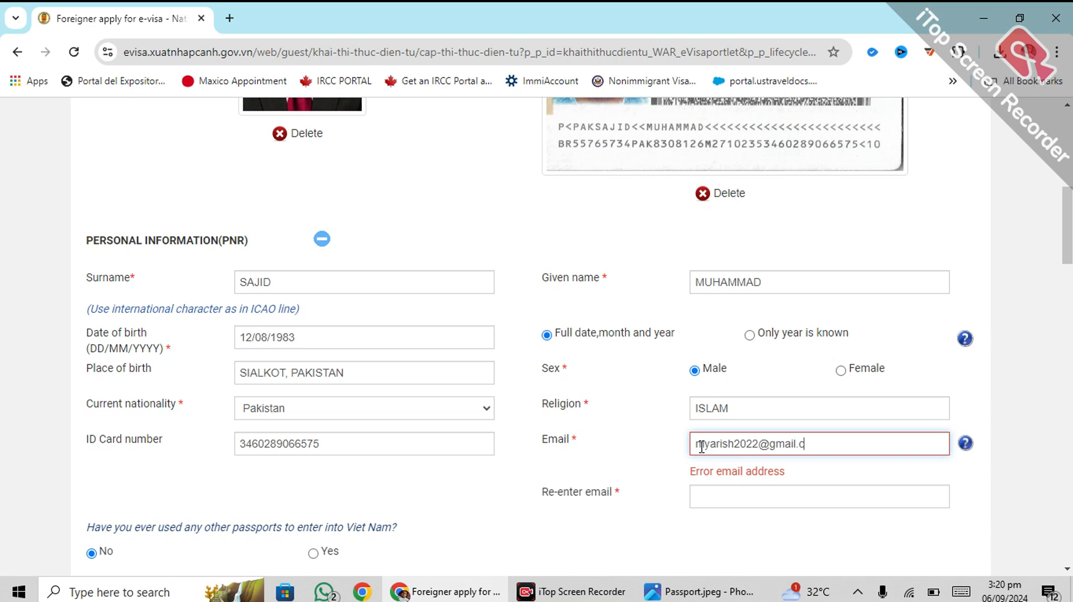
pyautogui.press('Tab')
pyautogui.write('M')
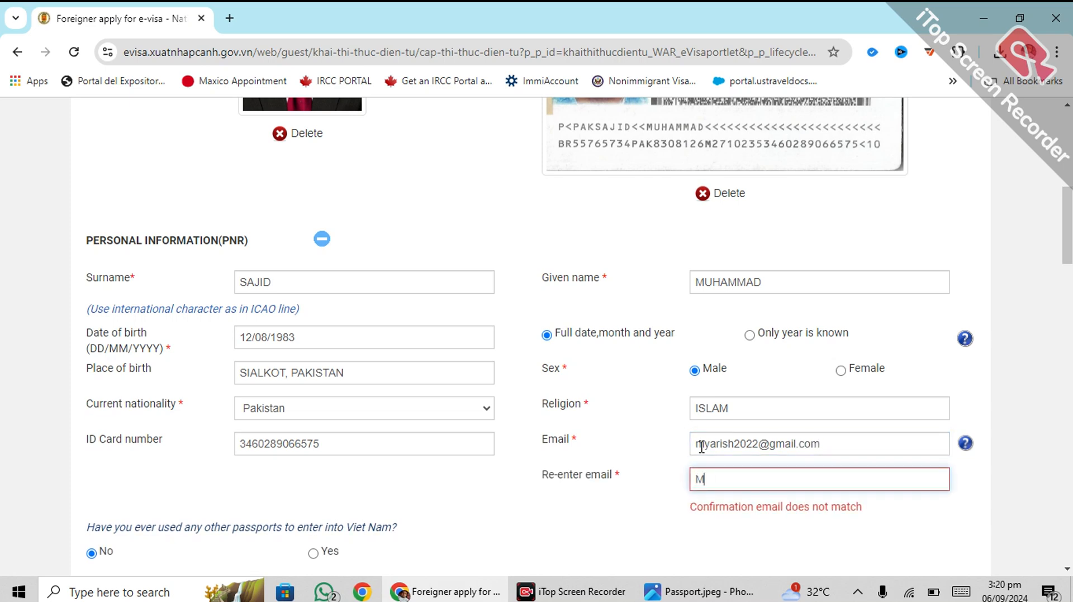
pyautogui.write('YARISH')
pyautogui.hotkey('ctrl', 'a')
pyautogui.press('BackSpace')
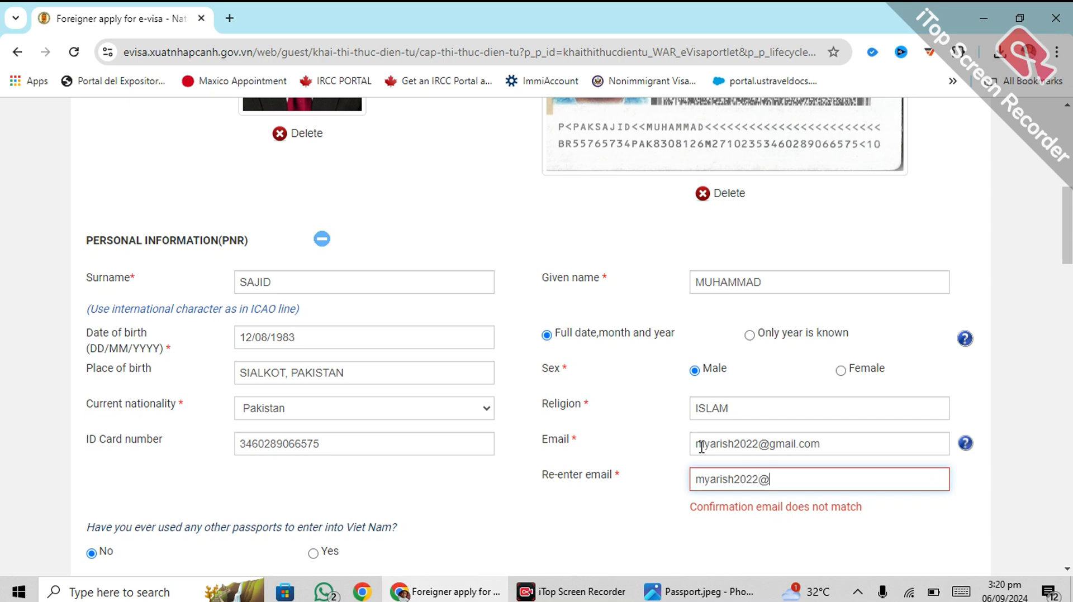
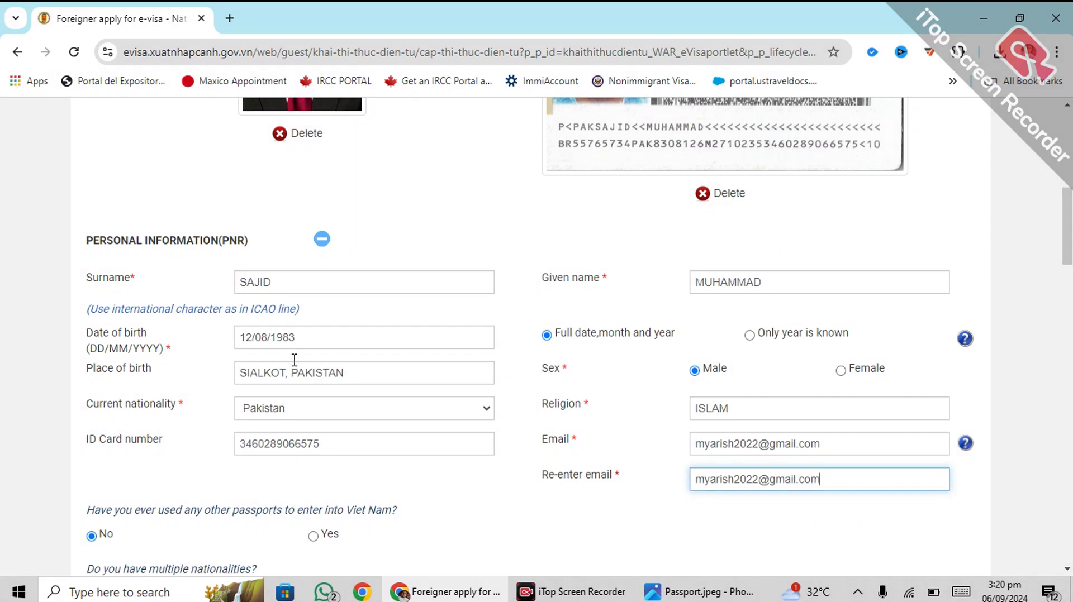
# Step: Keep the e-visa as single-entry after briefly selecting multiple-entry
pyautogui.scroll(-3, 537, 387)
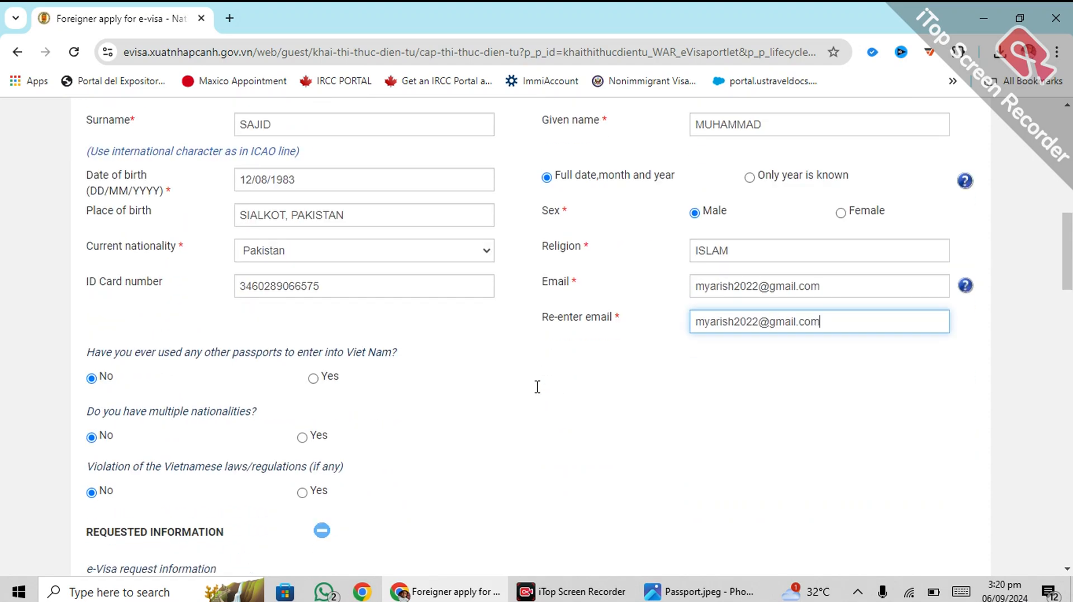
pyautogui.scroll(-2, 503, 385)
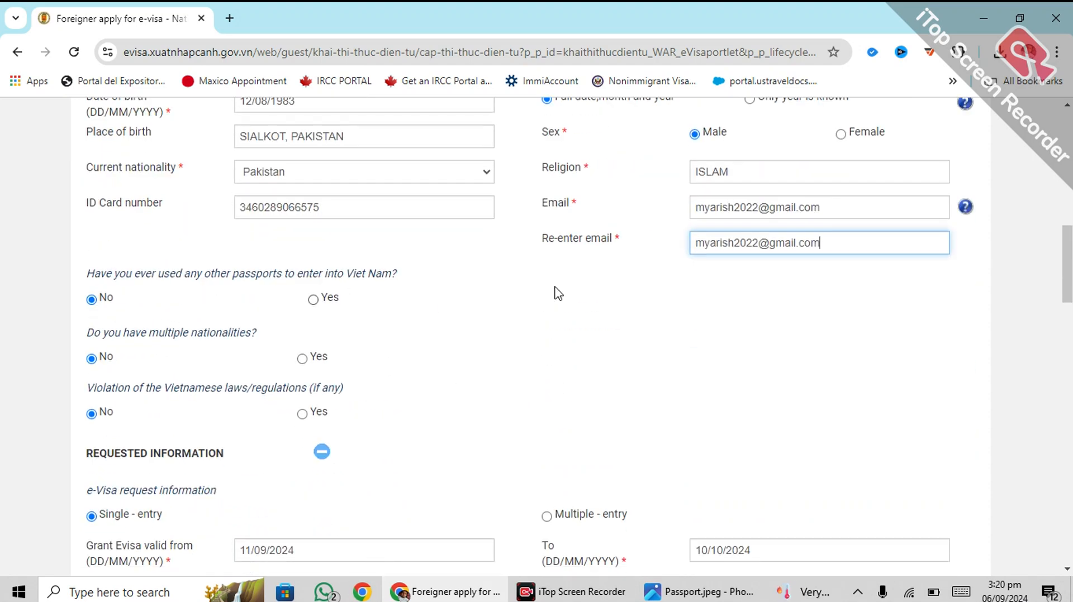
pyautogui.scroll(-4, 545, 302)
pyautogui.scroll(4, 144, 213)
pyautogui.scroll(-1, 139, 413)
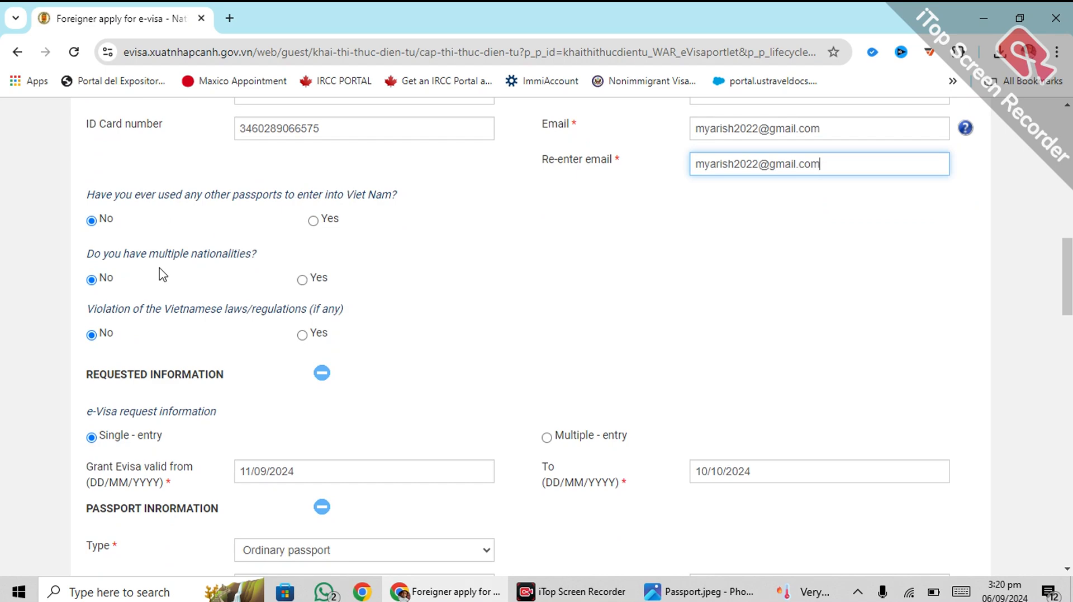
pyautogui.scroll(-2, 180, 337)
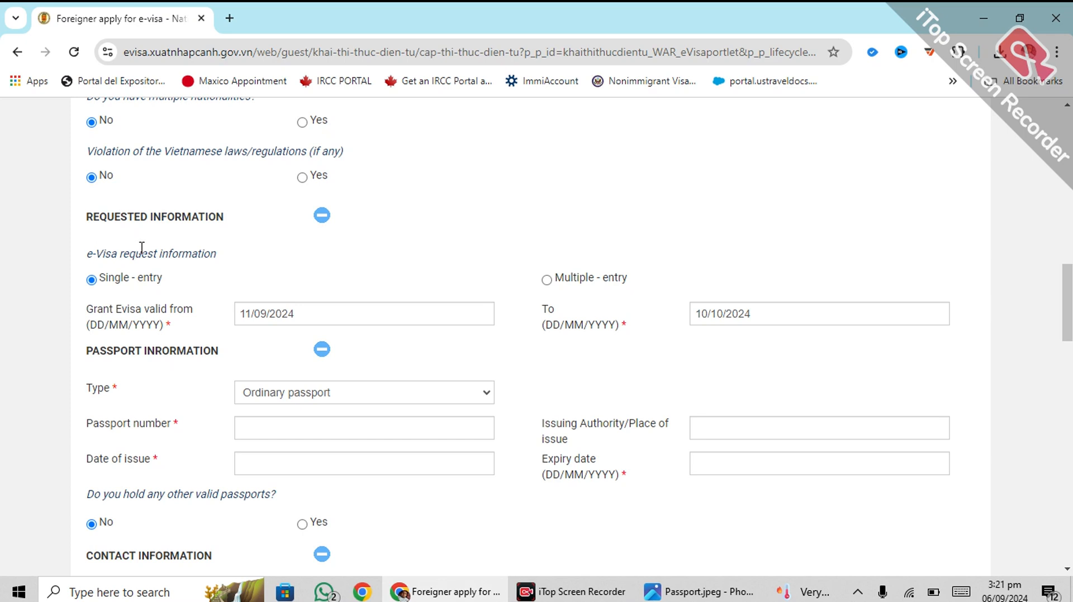
pyautogui.click(546, 280)
pyautogui.click(91, 280)
# Step: Set the e-visa validity from 15/10/2024 to 31/10/2024
pyautogui.click(271, 303)
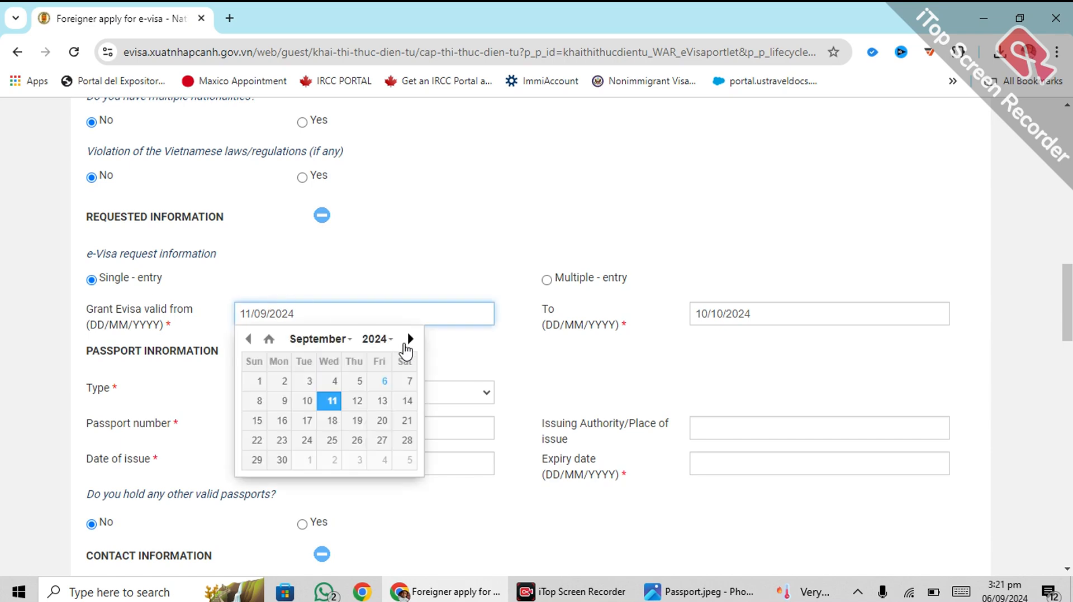
pyautogui.click(410, 340)
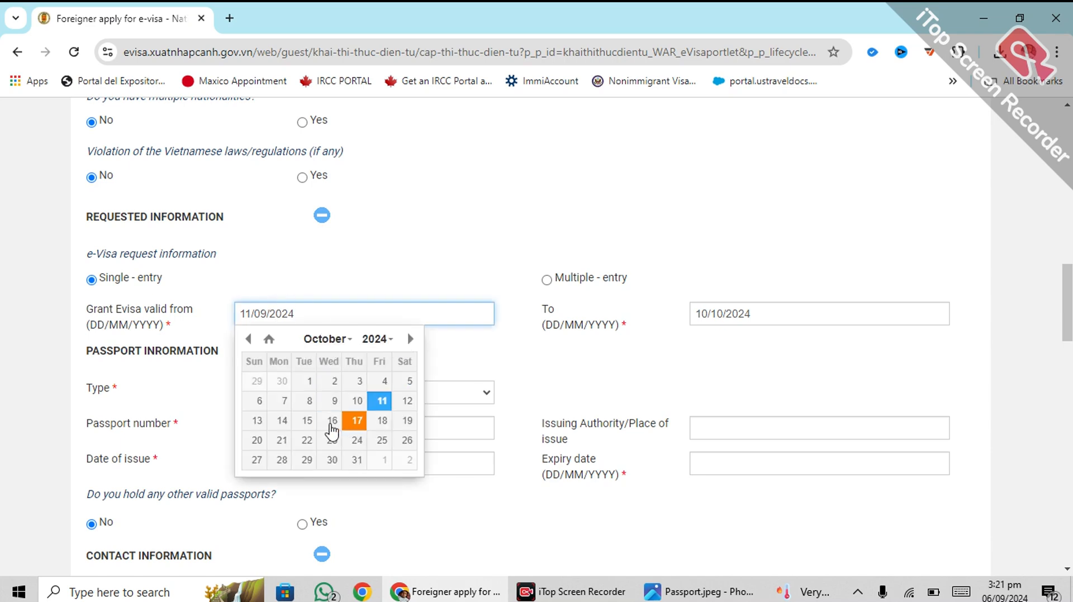
pyautogui.click(307, 420)
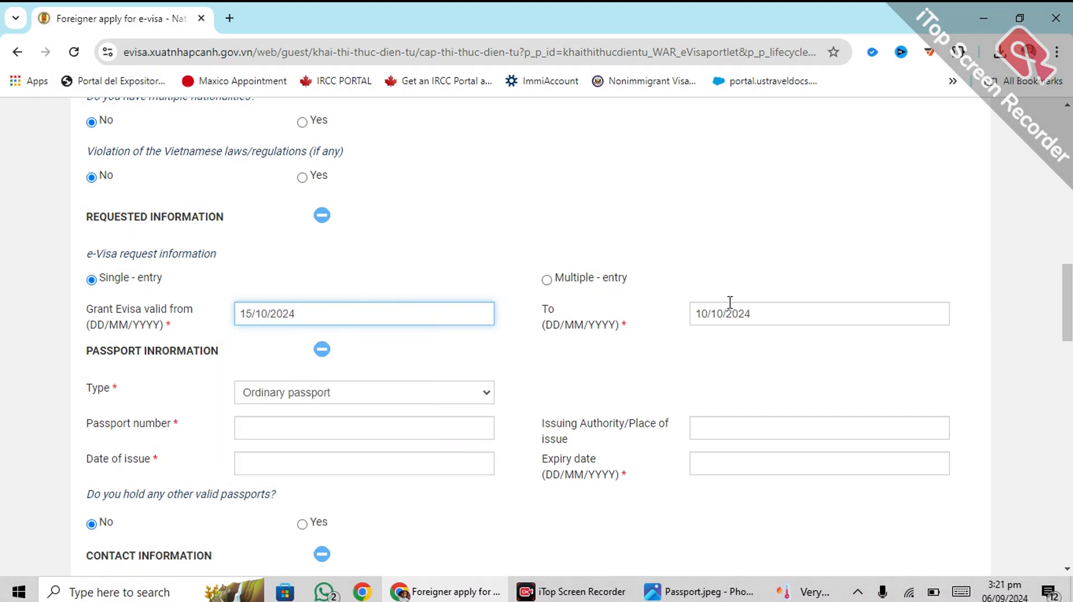
pyautogui.click(711, 308)
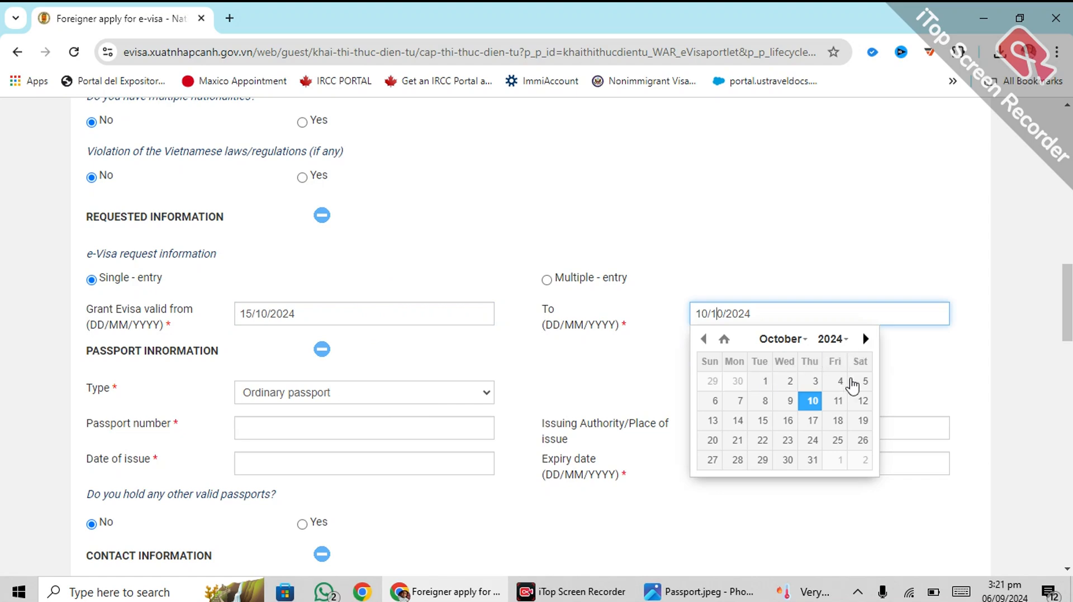
pyautogui.click(812, 461)
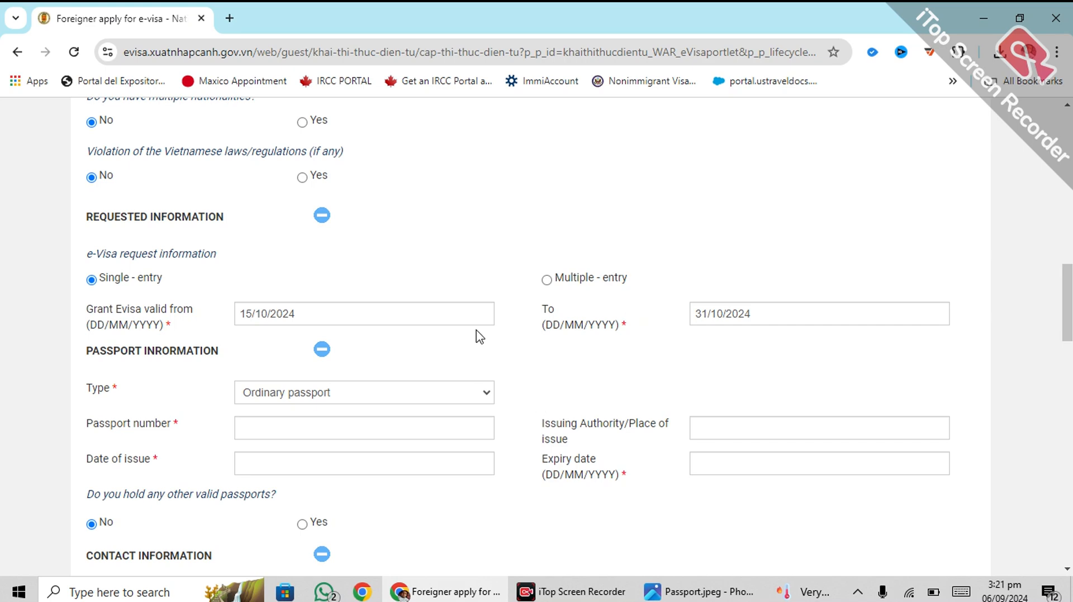
pyautogui.scroll(-1, 299, 270)
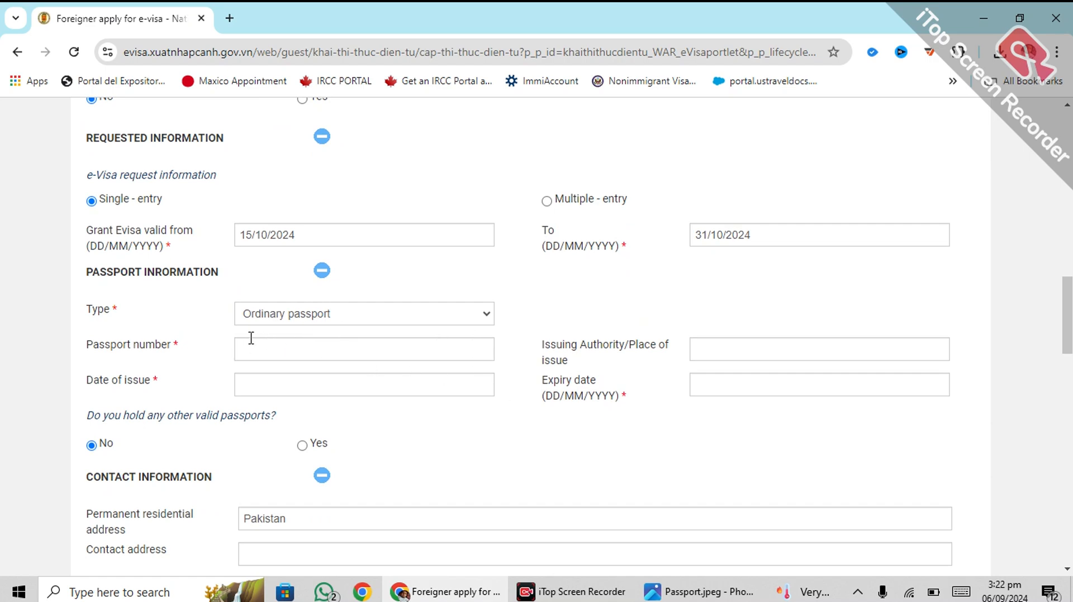
# Step: Enter passport number and issuing authority, issued 24/10/2022 and expiring 23/10/2027
pyautogui.click(419, 343)
pyautogui.click(252, 380)
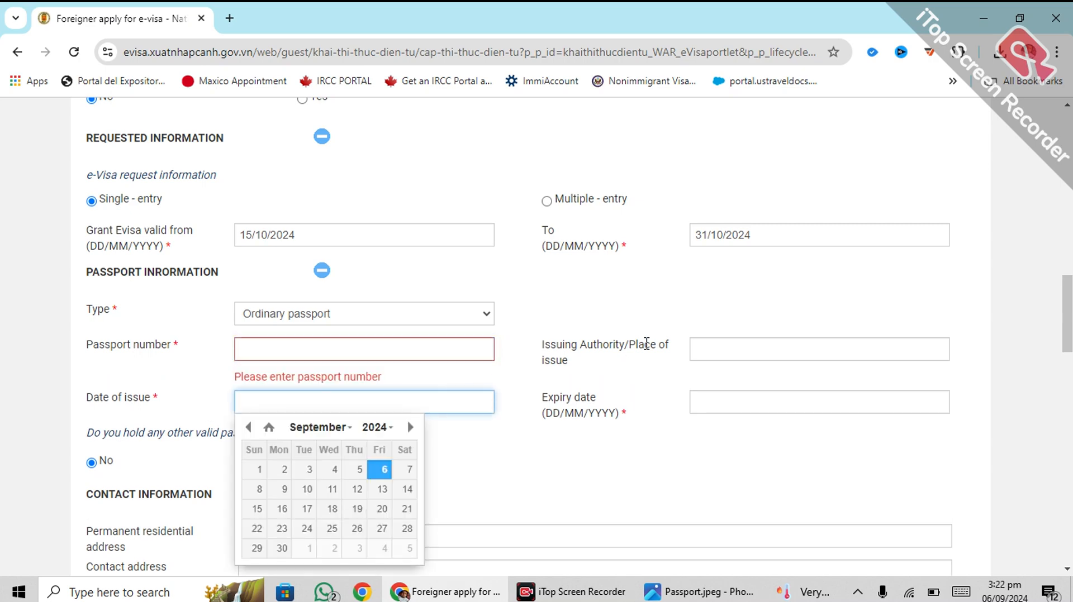
pyautogui.click(722, 339)
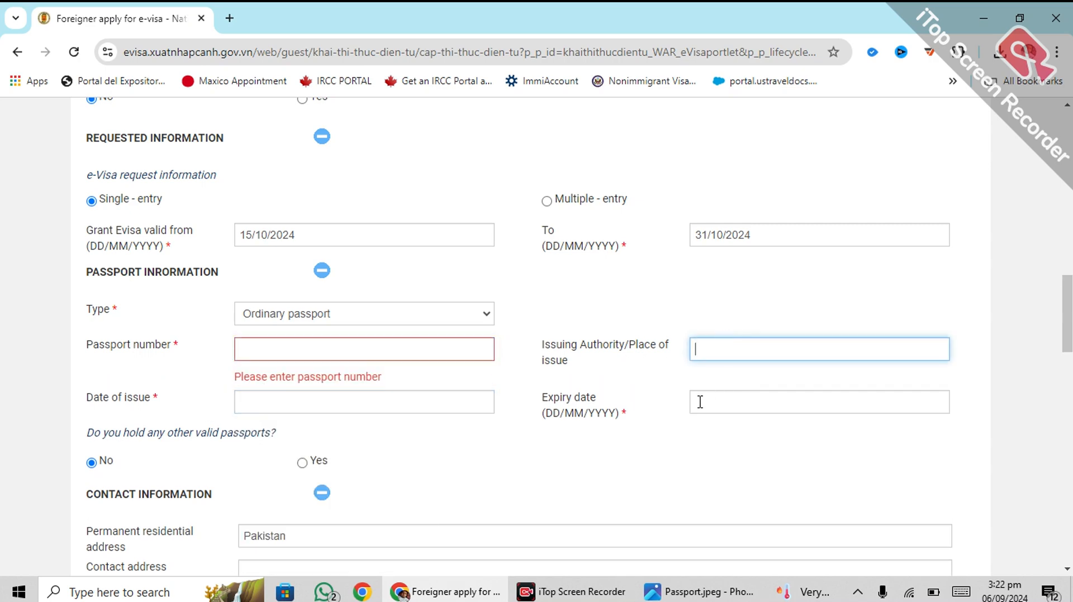
pyautogui.click(704, 400)
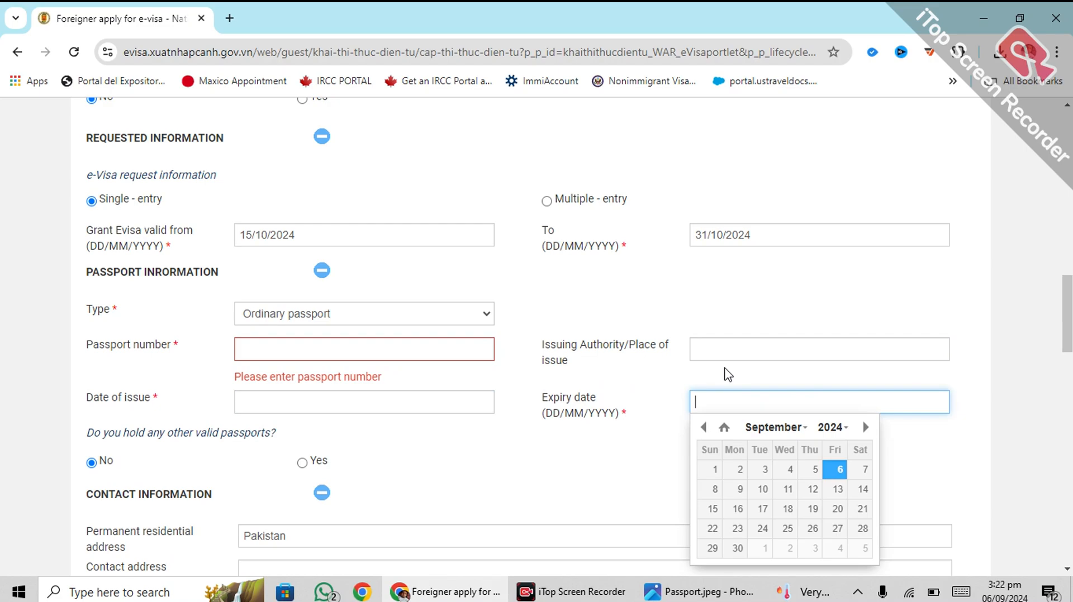
pyautogui.scroll(-1, 653, 379)
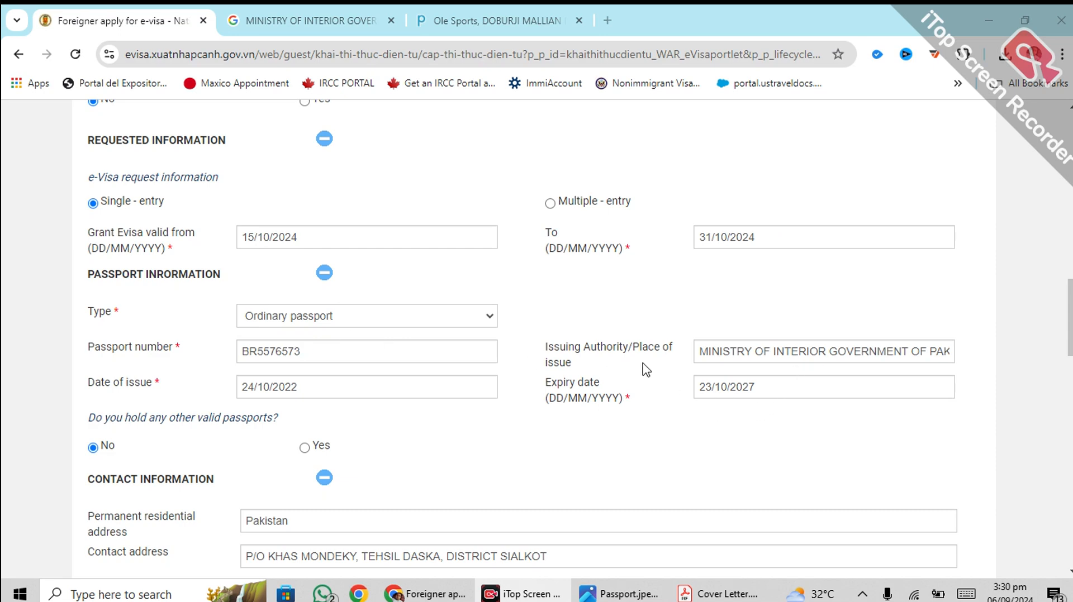
# Step: Complete emergency contact, occupation and employer details, plus a 30-day tourism stay from 11/09/2024
pyautogui.click(773, 348)
pyautogui.scroll(-4, 628, 311)
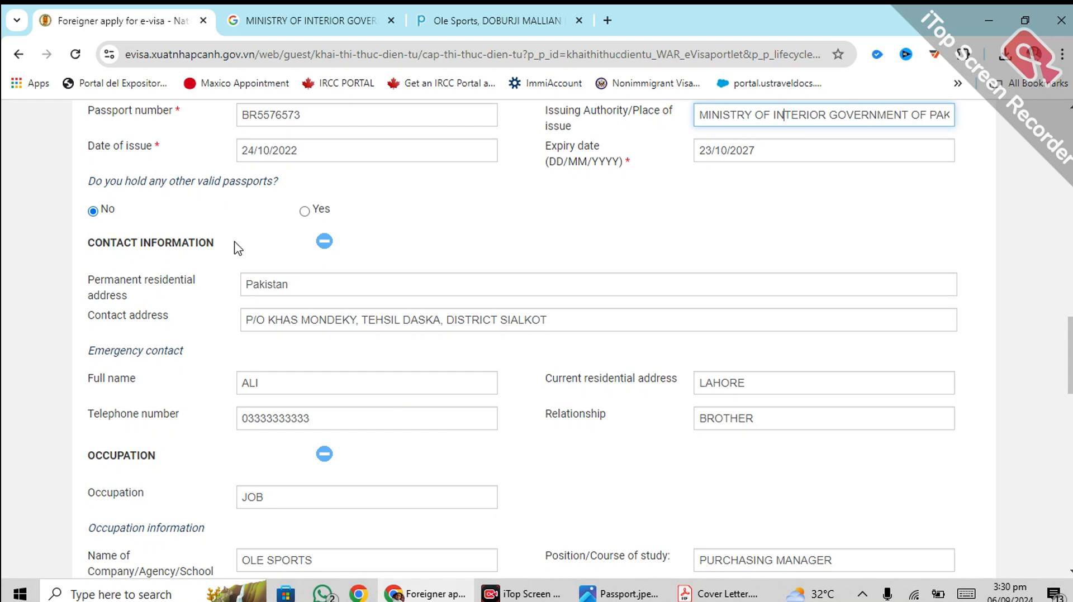
pyautogui.scroll(-1, 238, 244)
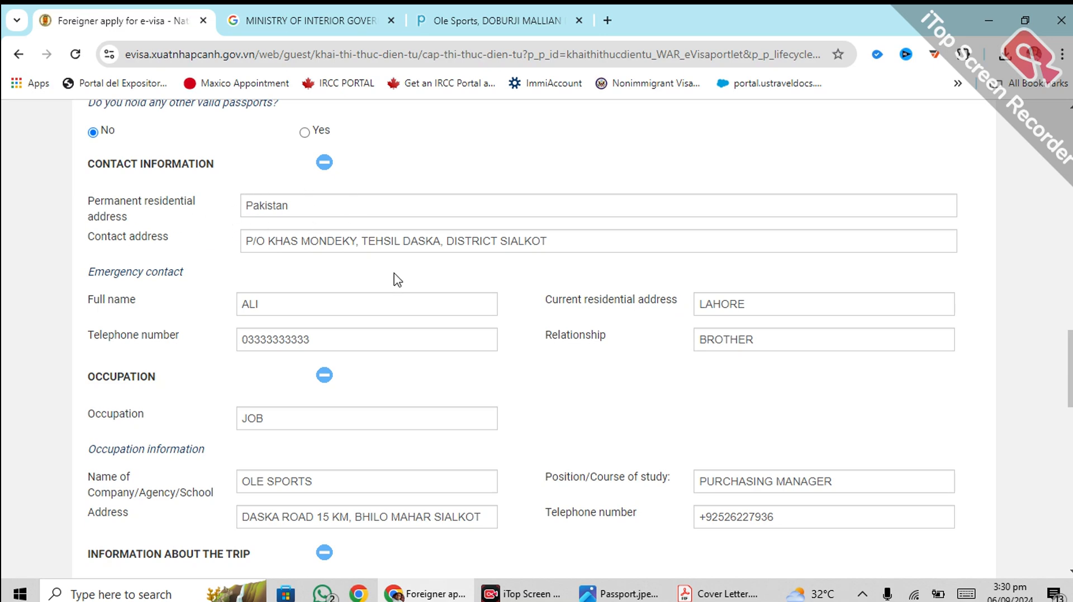
pyautogui.scroll(-2, 235, 243)
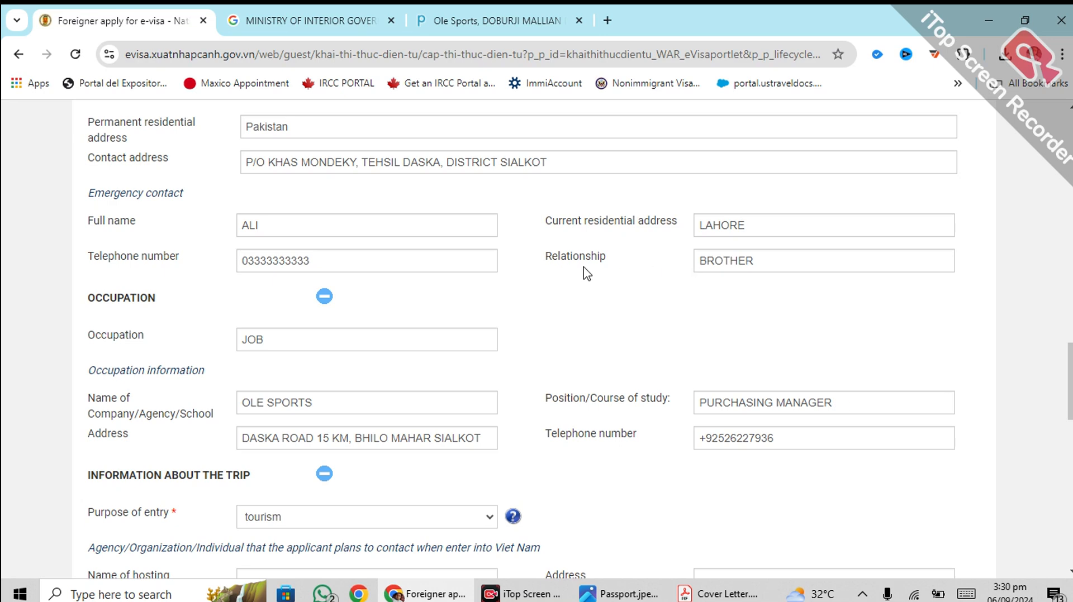
pyautogui.click(711, 223)
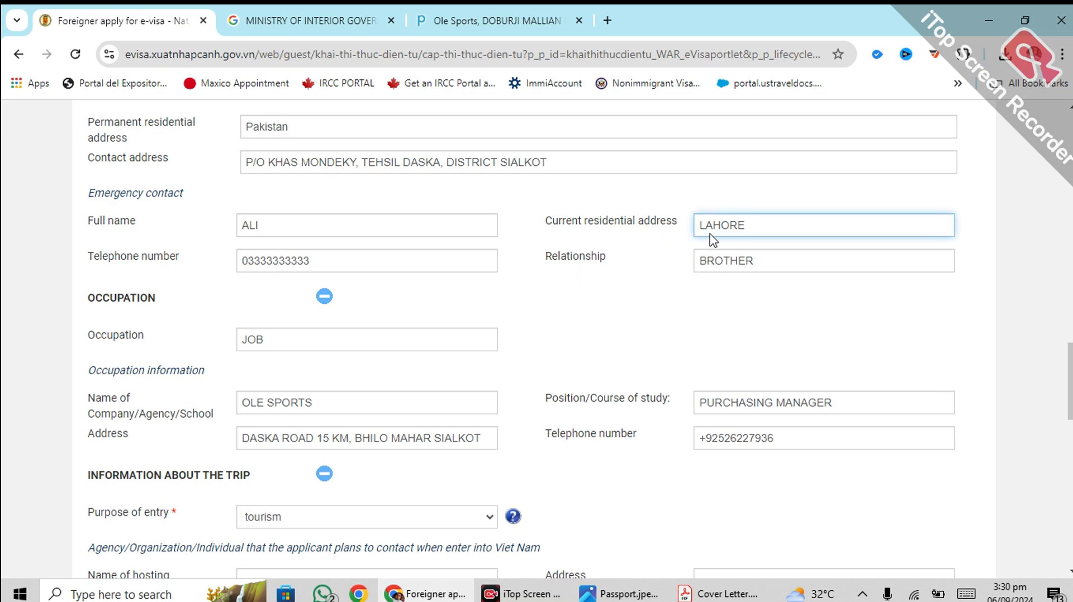
pyautogui.scroll(-1, 288, 305)
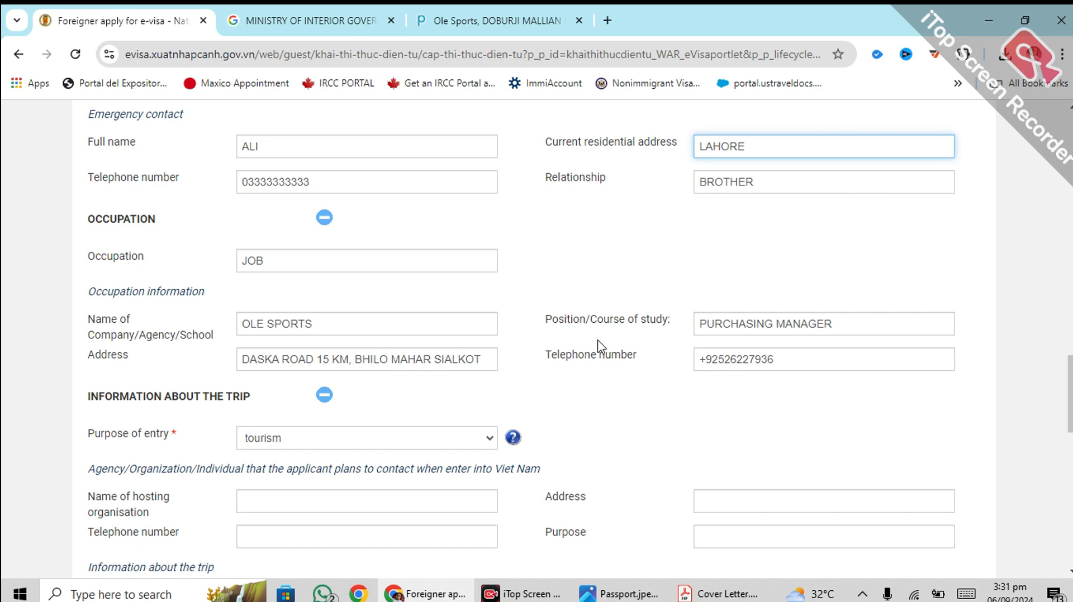
pyautogui.scroll(-2, 503, 315)
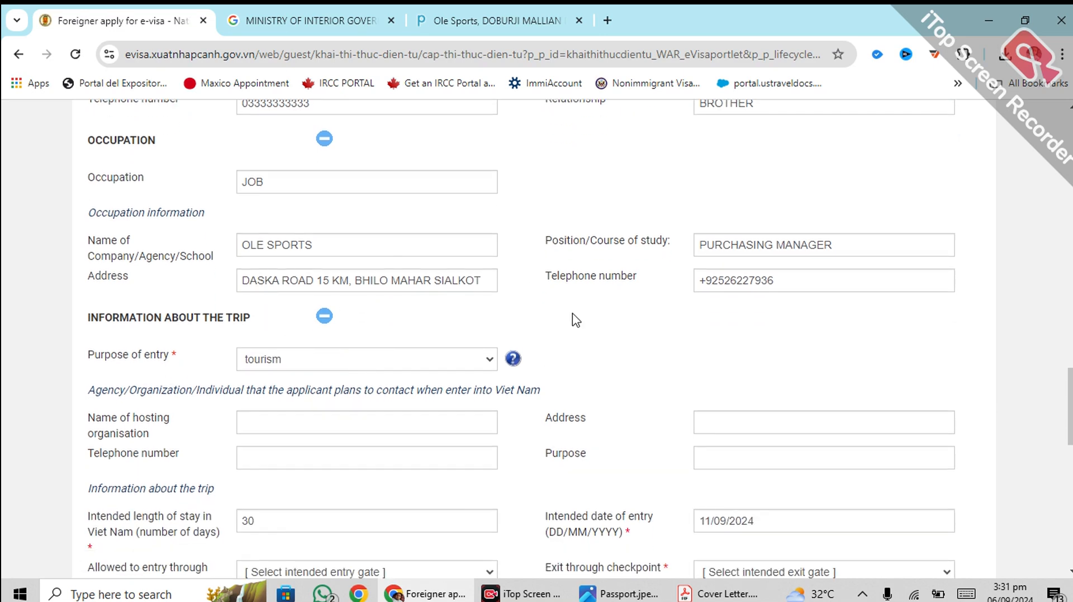
pyautogui.scroll(-2, 433, 332)
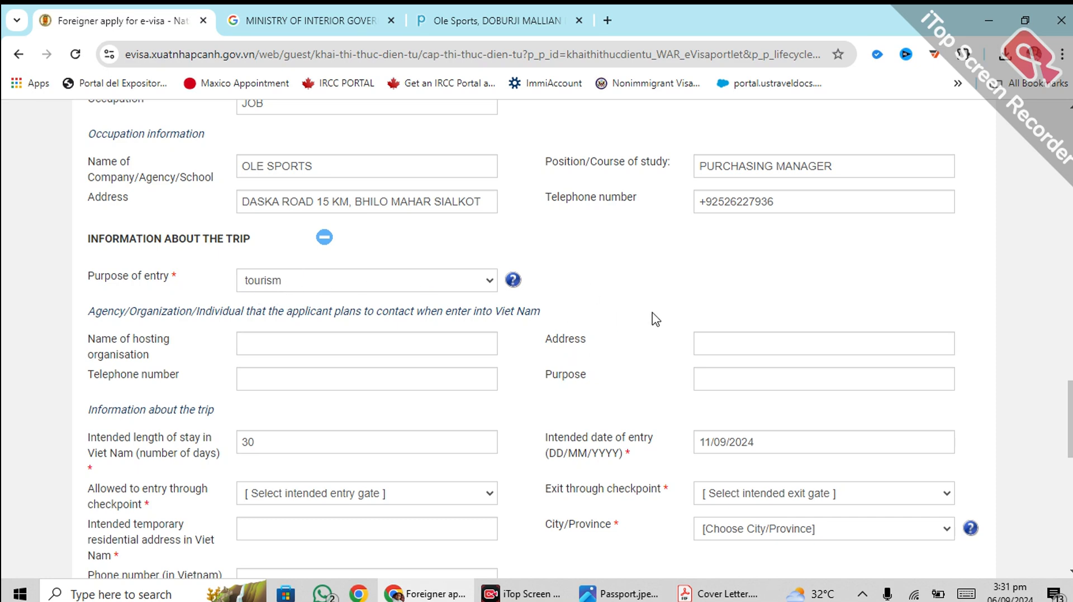
pyautogui.scroll(-1, 654, 318)
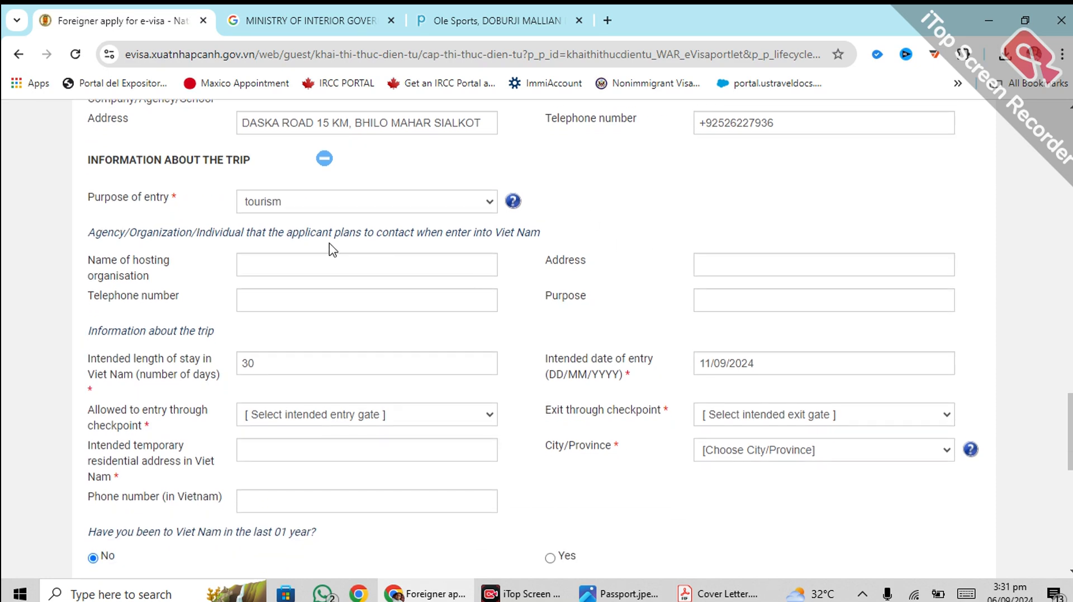
# Step: Keep tourism as entry purpose and enter host Nu Hotel's name, address, purpose and telephone
pyautogui.click(368, 212)
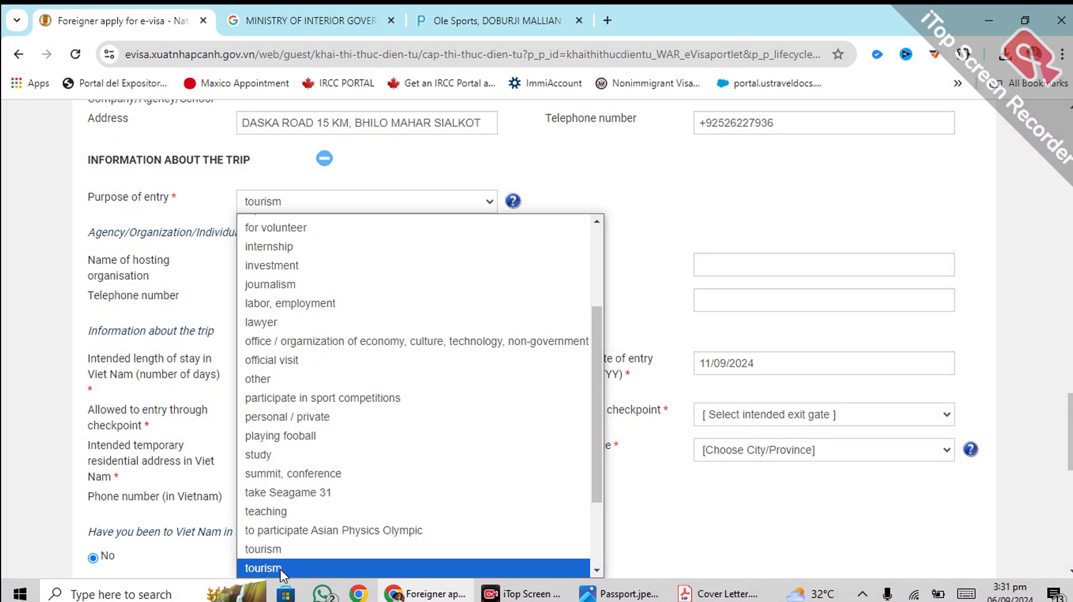
pyautogui.click(280, 569)
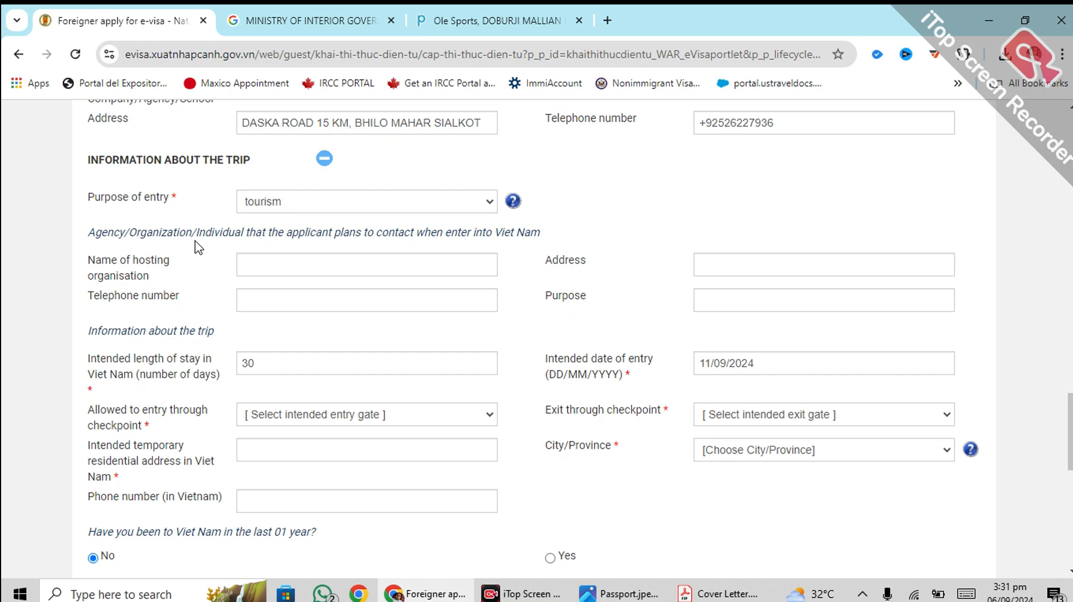
pyautogui.click(255, 264)
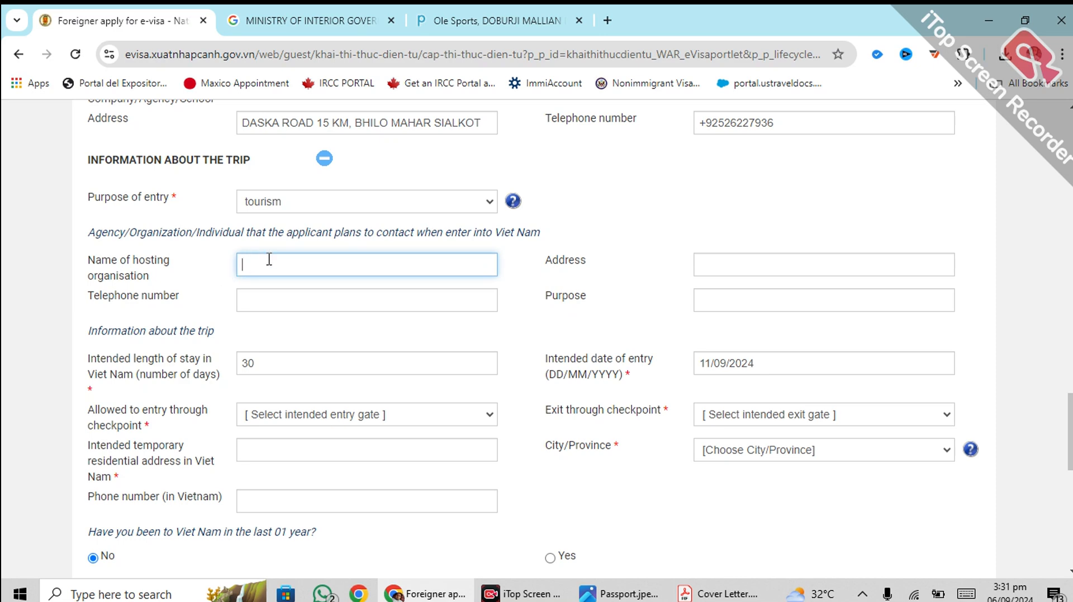
pyautogui.click(793, 256)
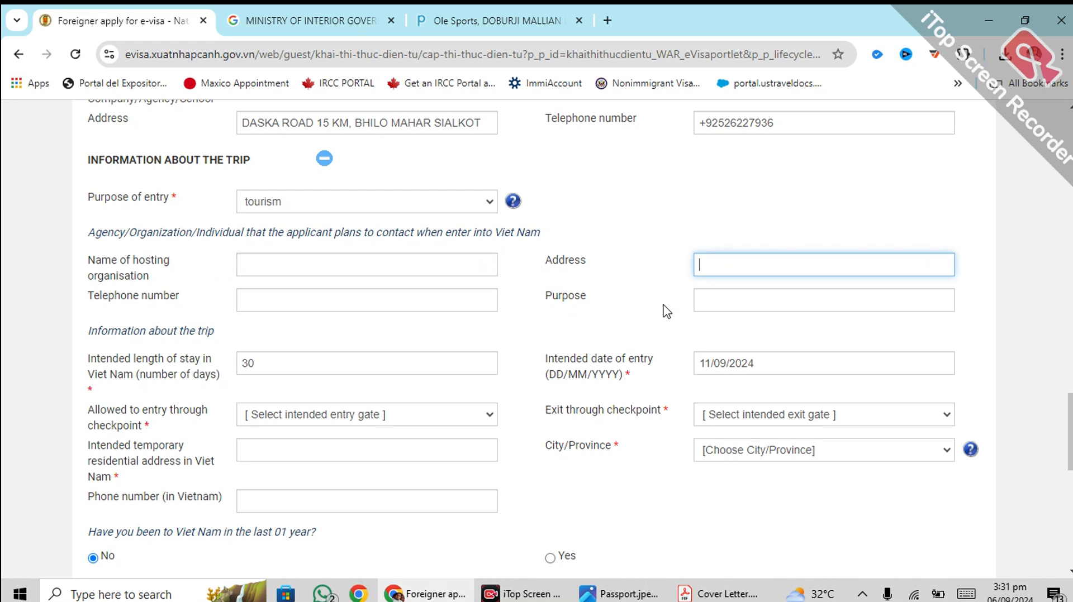
pyautogui.click(742, 294)
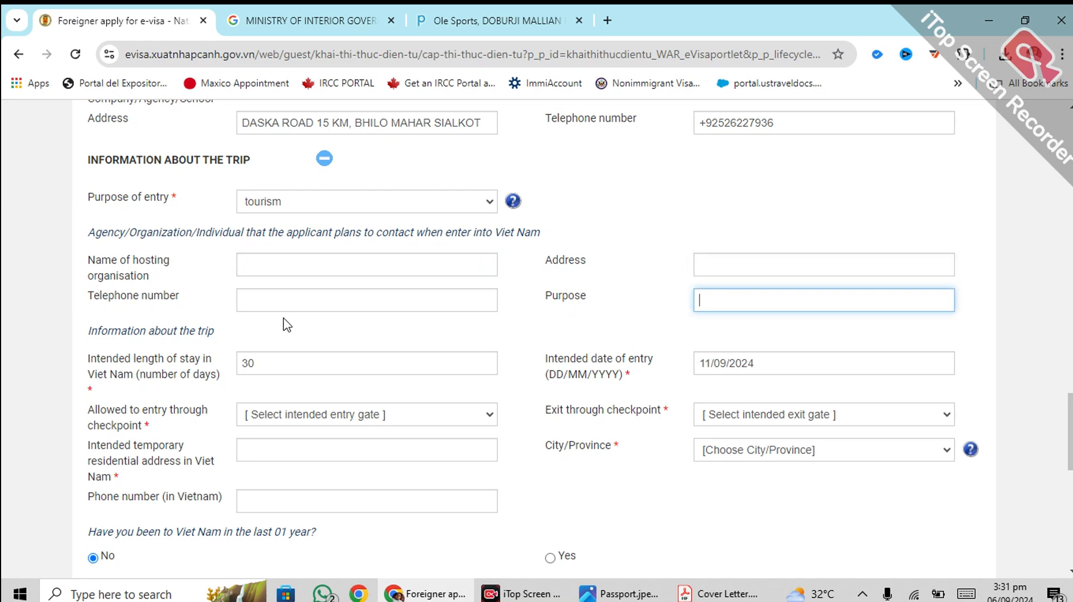
pyautogui.click(297, 292)
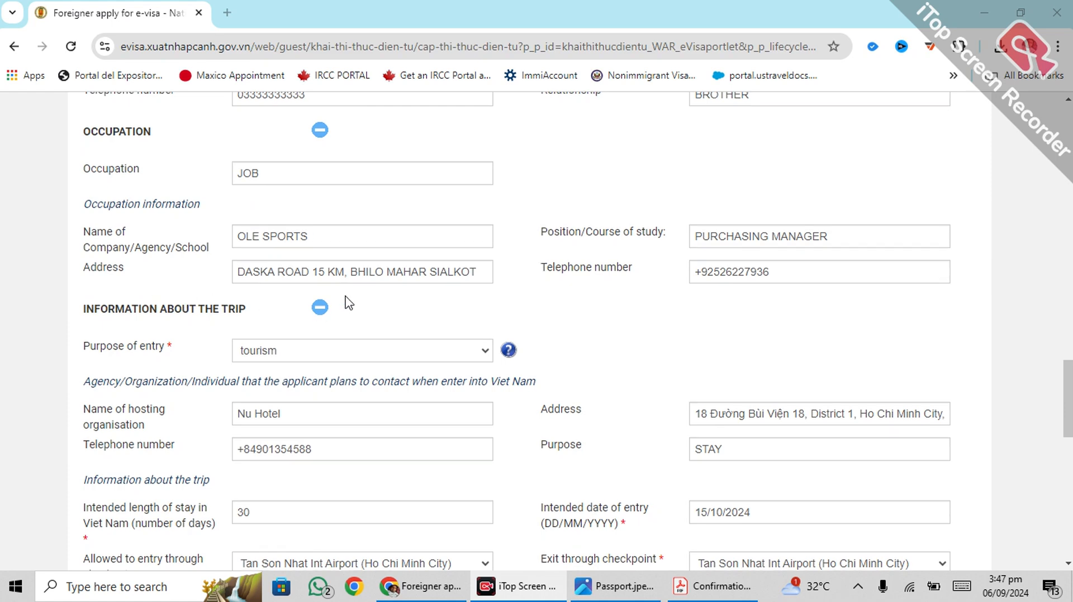
pyautogui.scroll(-1, 268, 290)
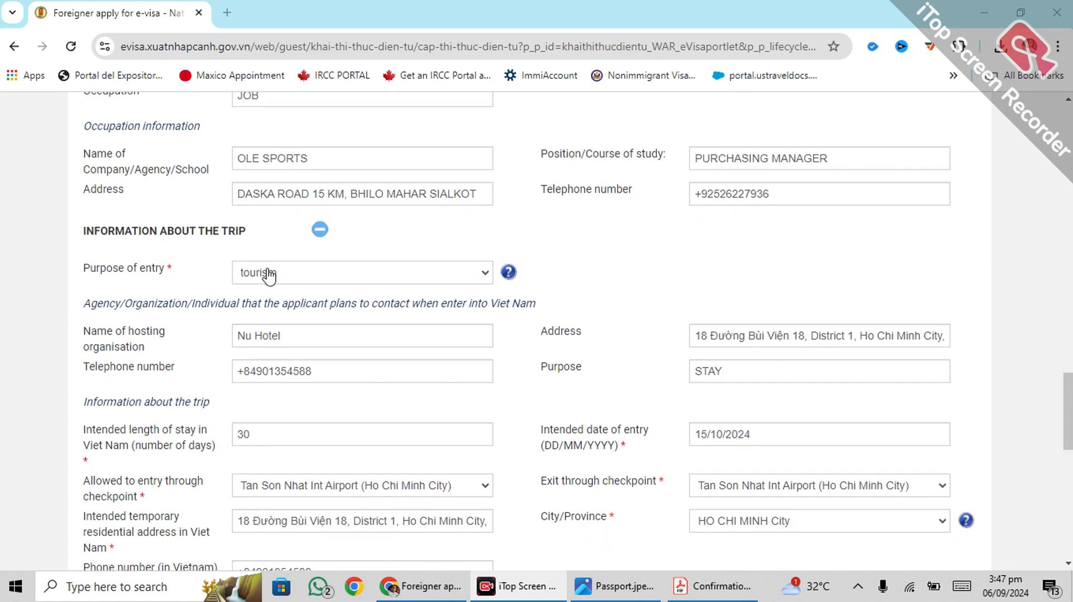
pyautogui.scroll(-2, 233, 274)
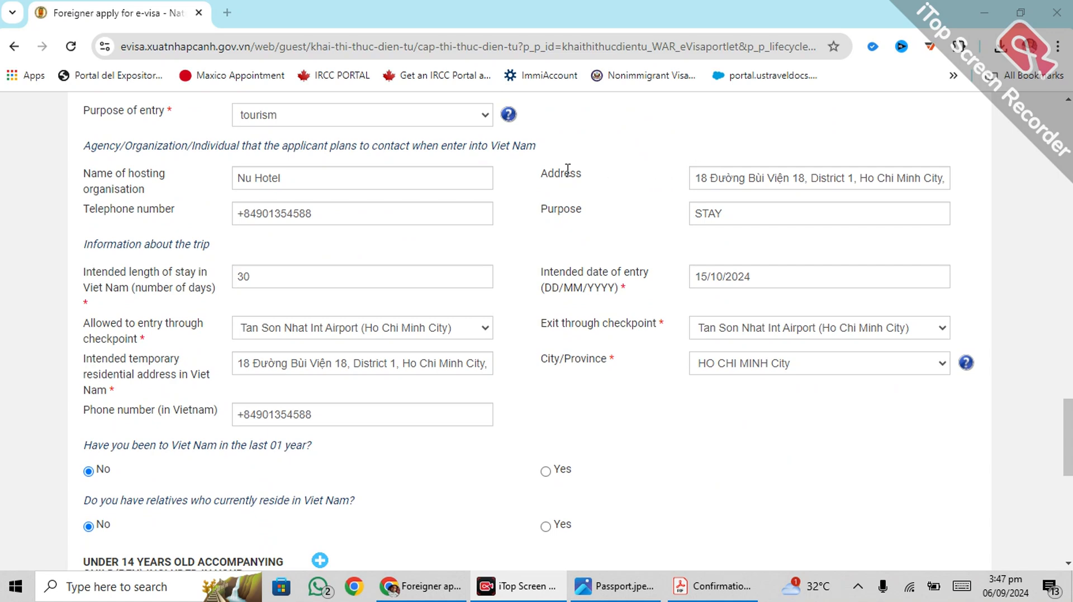
pyautogui.moveTo(548, 209); pyautogui.dragTo(576, 208)
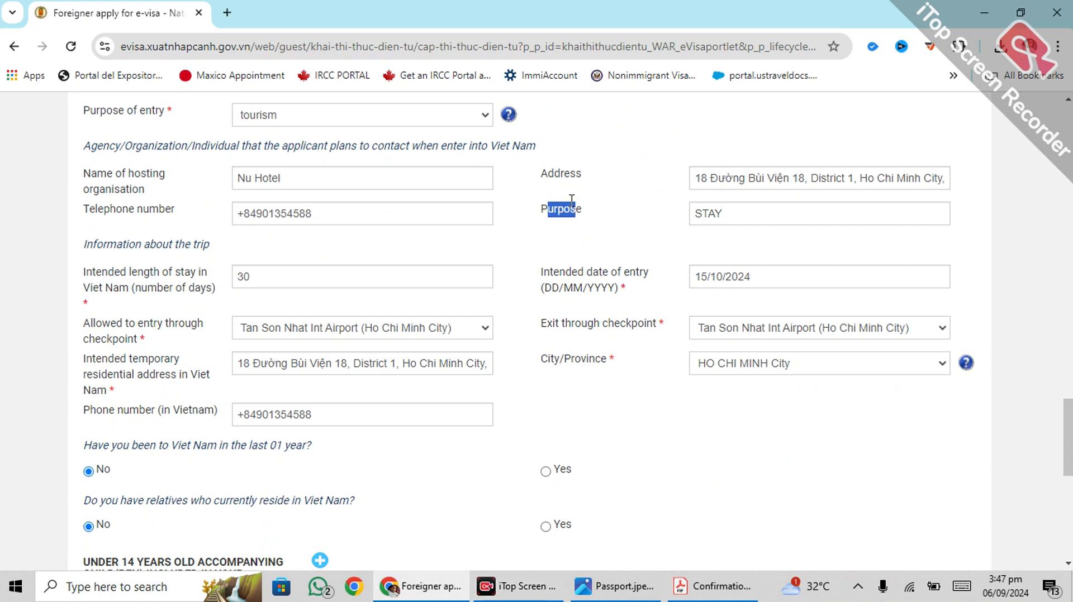
pyautogui.moveTo(728, 208); pyautogui.dragTo(689, 209)
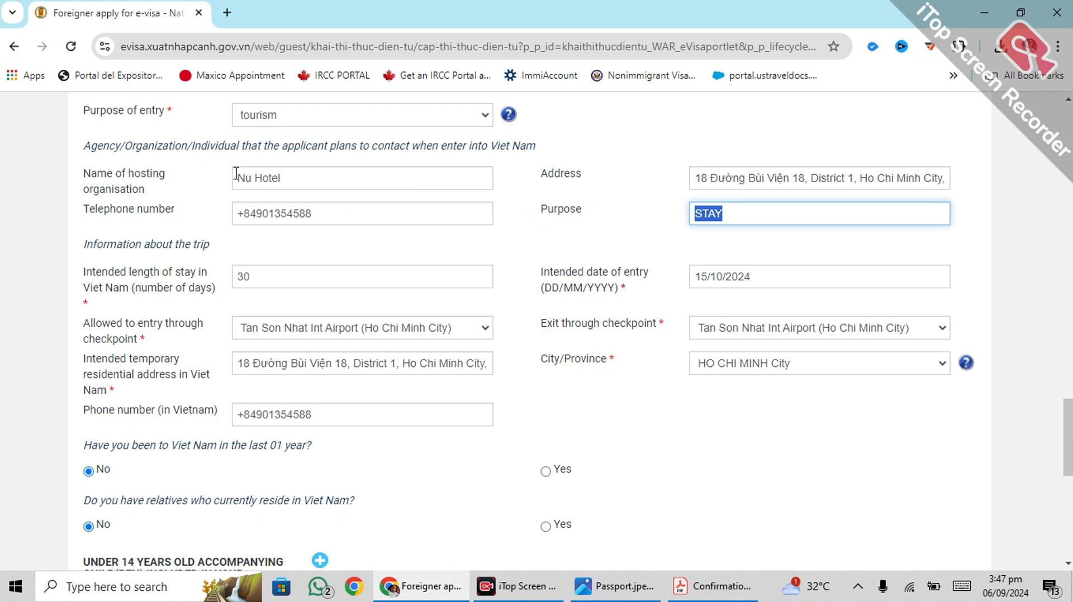
pyautogui.moveTo(235, 170); pyautogui.dragTo(282, 174)
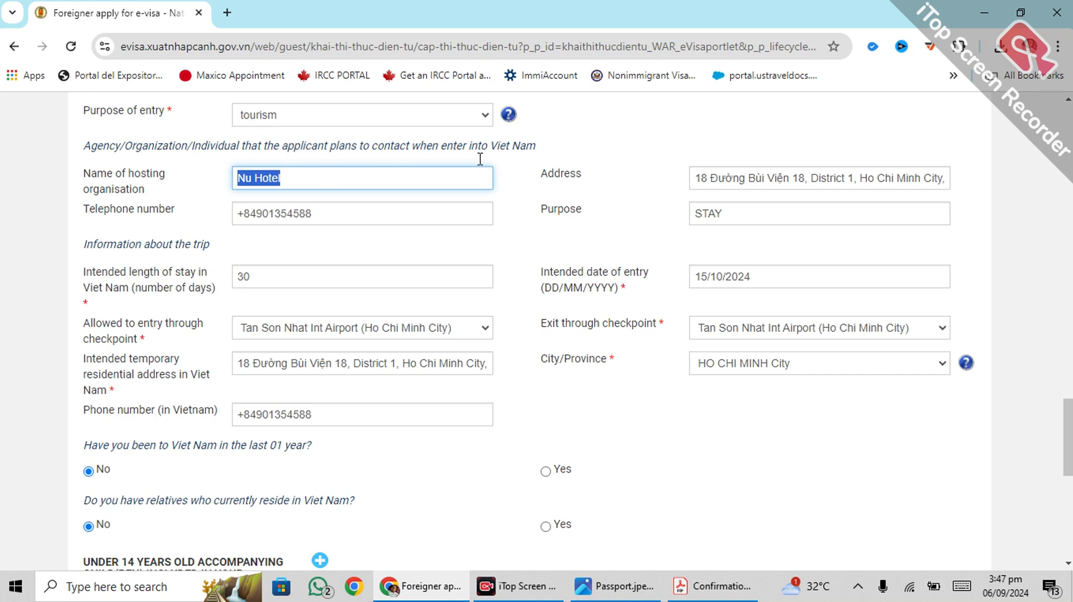
pyautogui.moveTo(563, 209); pyautogui.dragTo(548, 209)
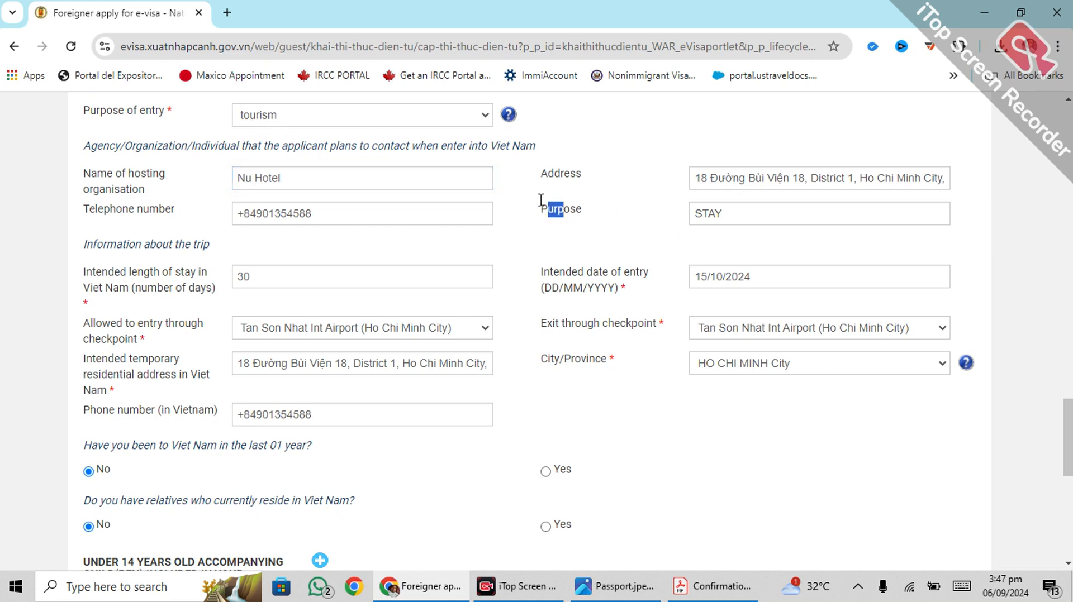
pyautogui.click(706, 209)
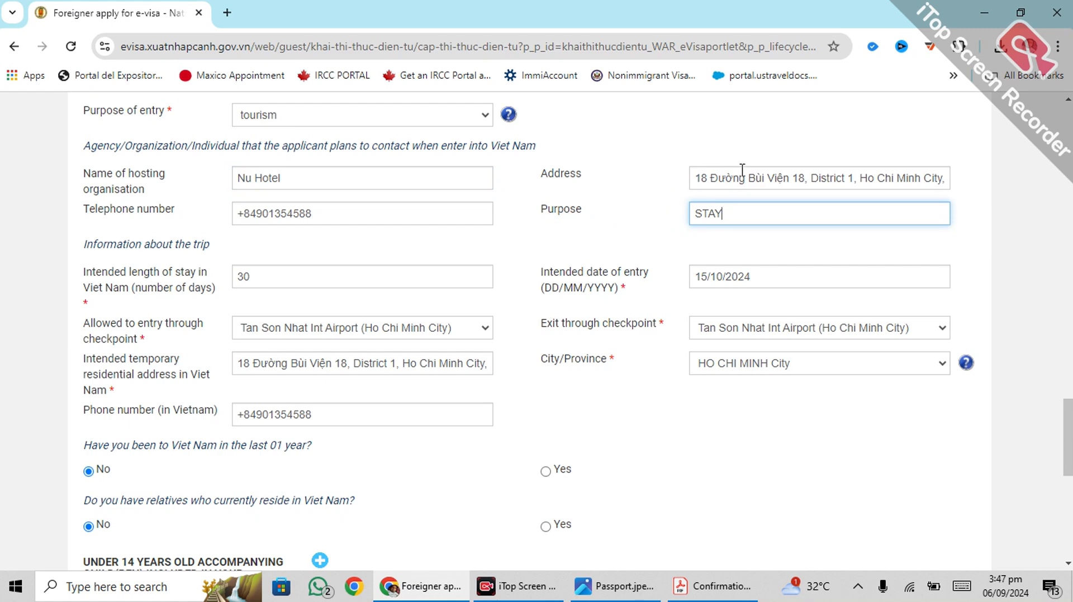
pyautogui.click(282, 206)
pyautogui.click(371, 251)
pyautogui.scroll(-1, 372, 246)
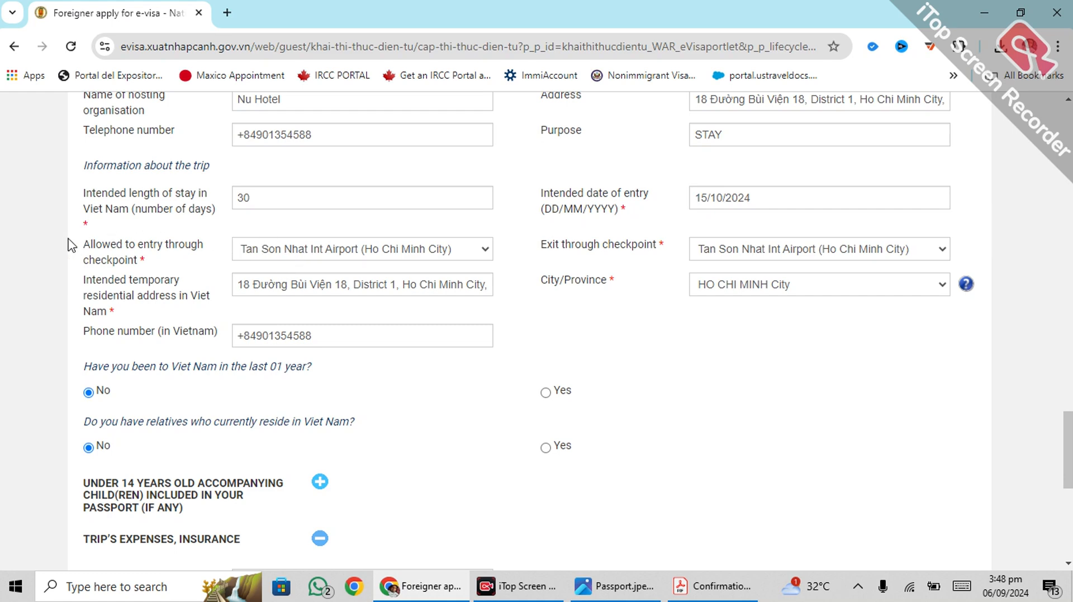
pyautogui.moveTo(84, 235); pyautogui.dragTo(814, 291)
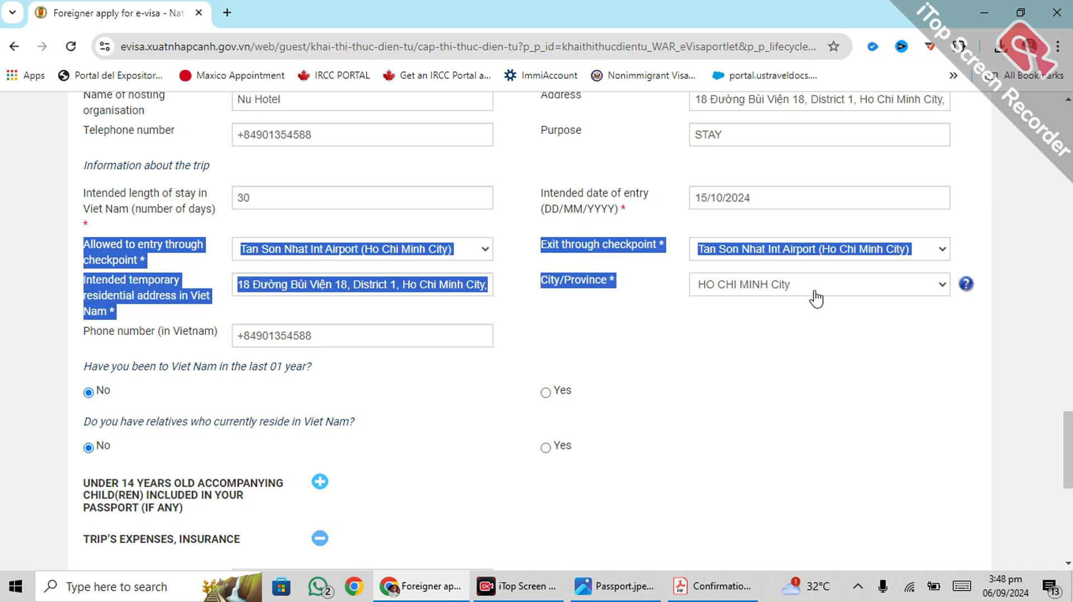
pyautogui.click(737, 328)
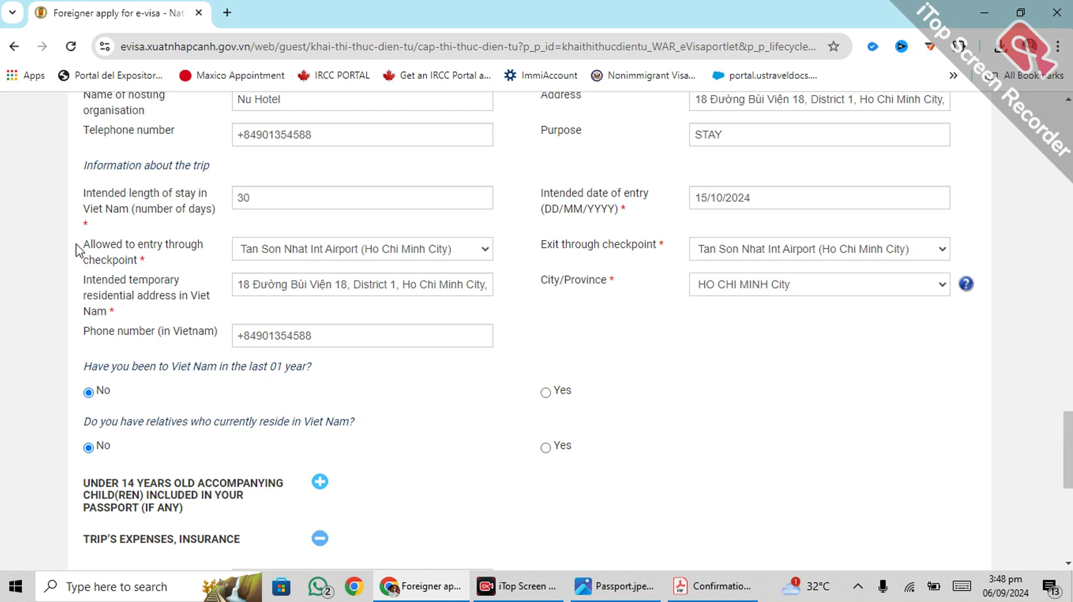
pyautogui.moveTo(81, 251); pyautogui.dragTo(159, 267)
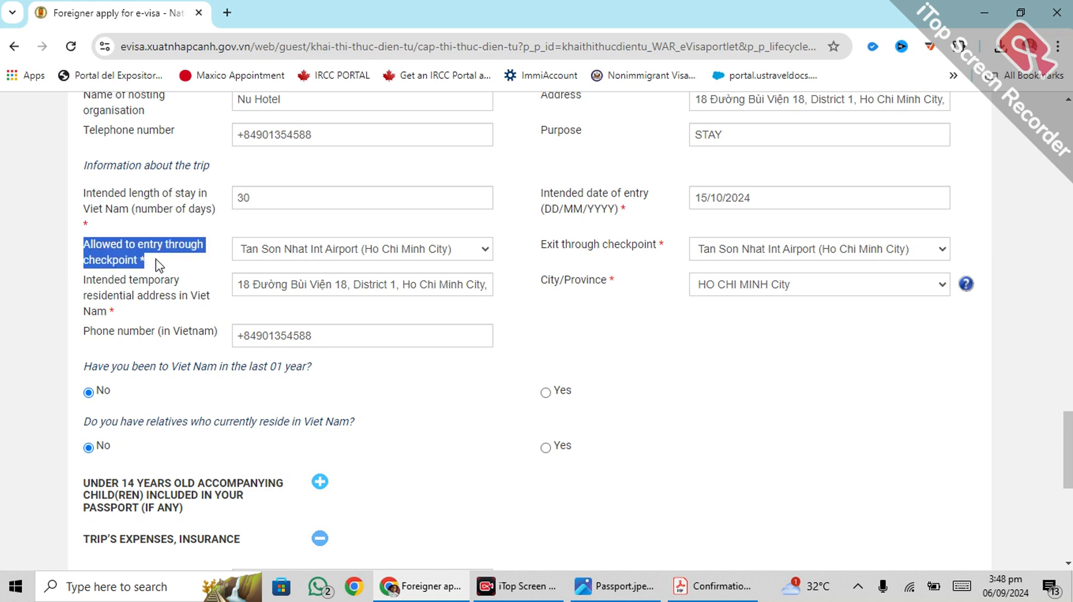
pyautogui.click(542, 249)
pyautogui.moveTo(542, 249); pyautogui.dragTo(657, 242)
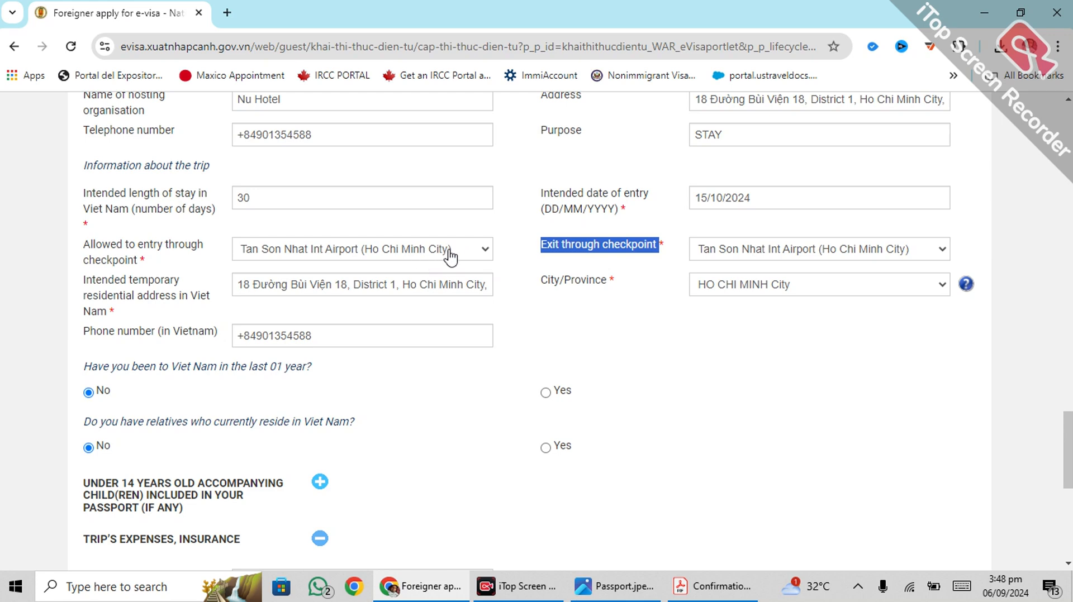
pyautogui.click(451, 258)
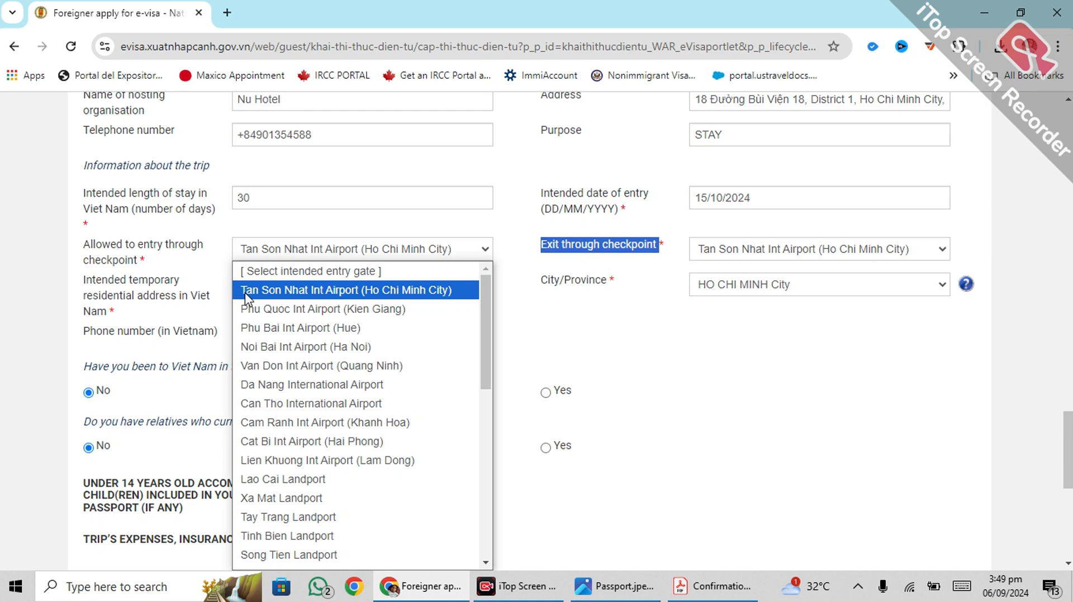
pyautogui.click(360, 293)
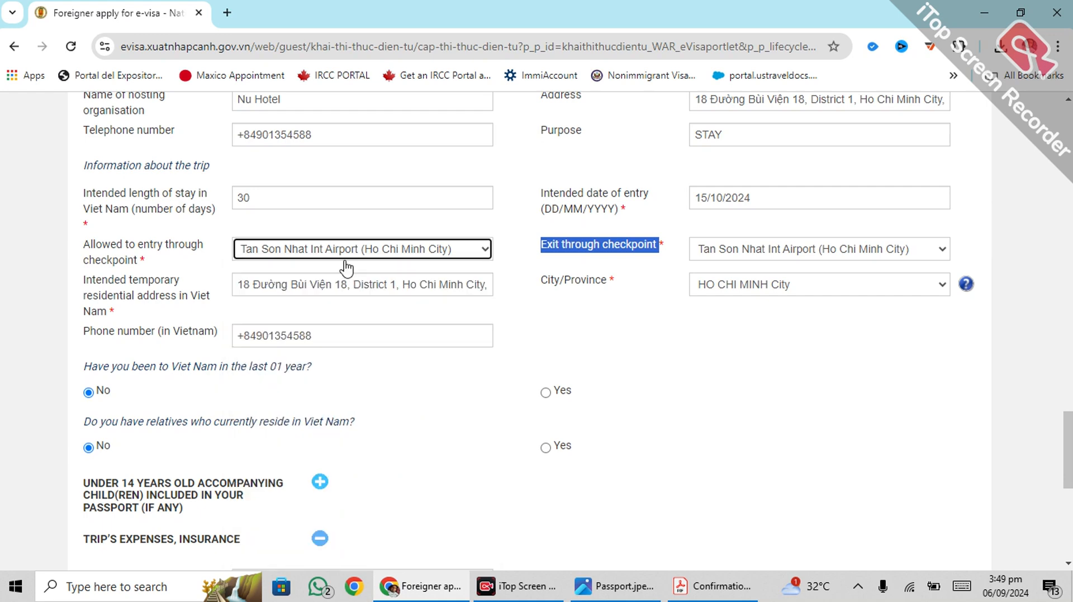
pyautogui.click(609, 237)
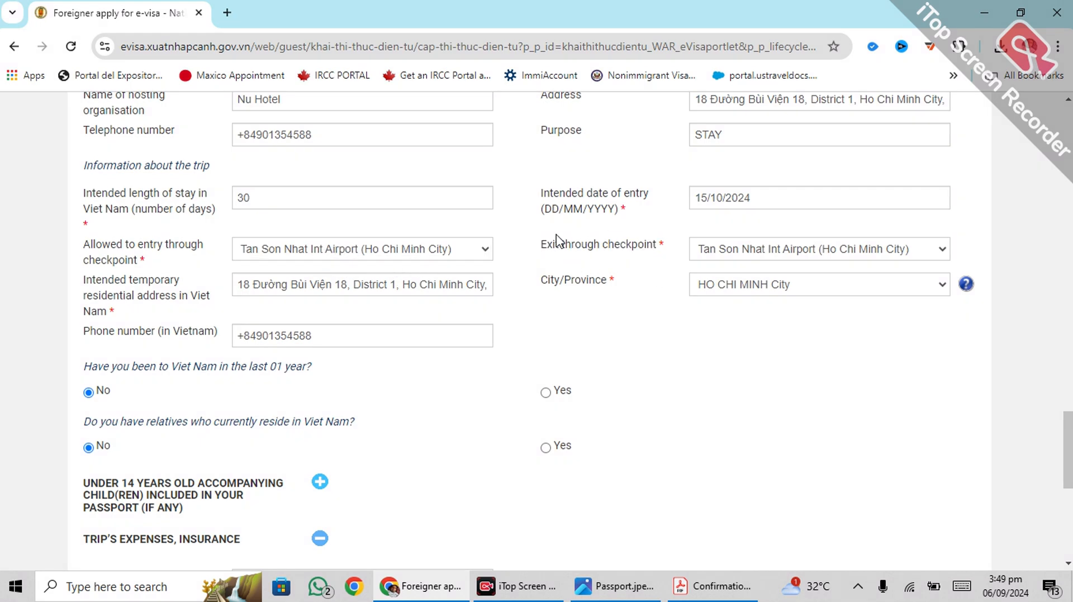
pyautogui.moveTo(540, 246); pyautogui.dragTo(662, 255)
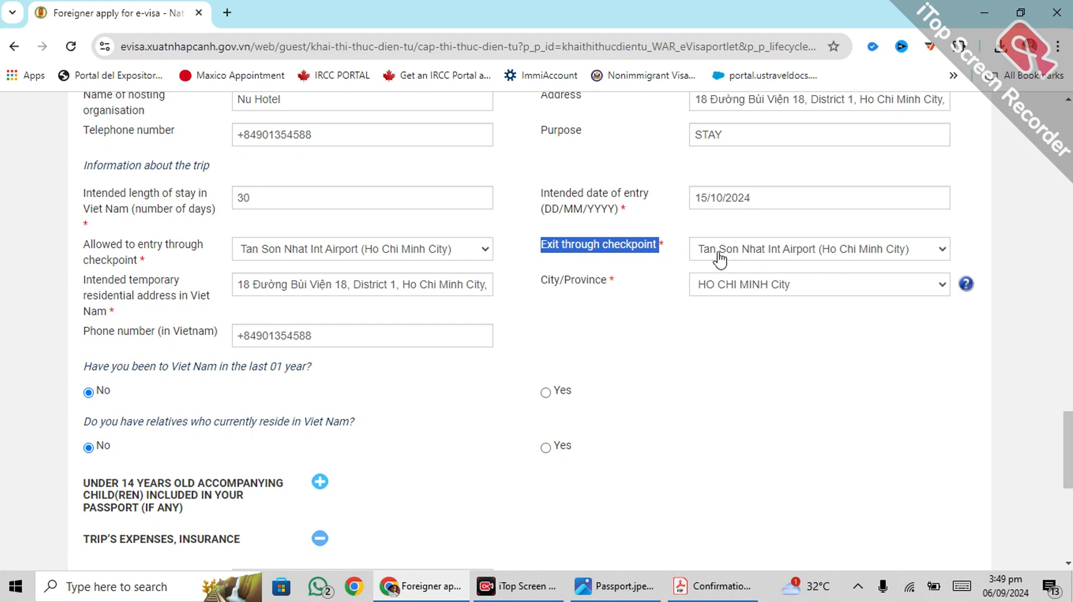
pyautogui.moveTo(534, 288); pyautogui.dragTo(618, 290)
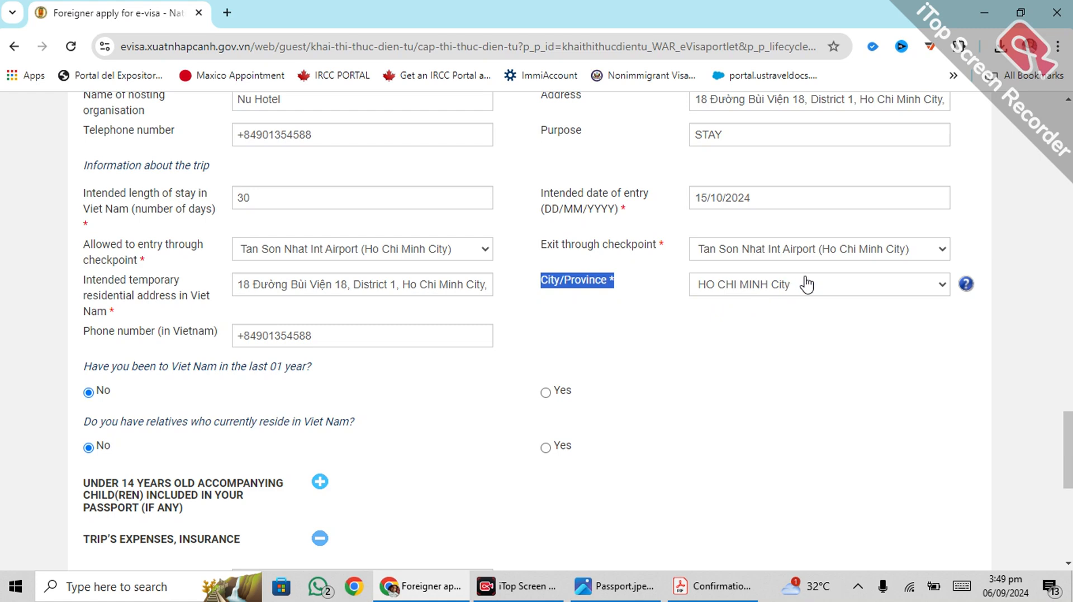
pyautogui.click(870, 290)
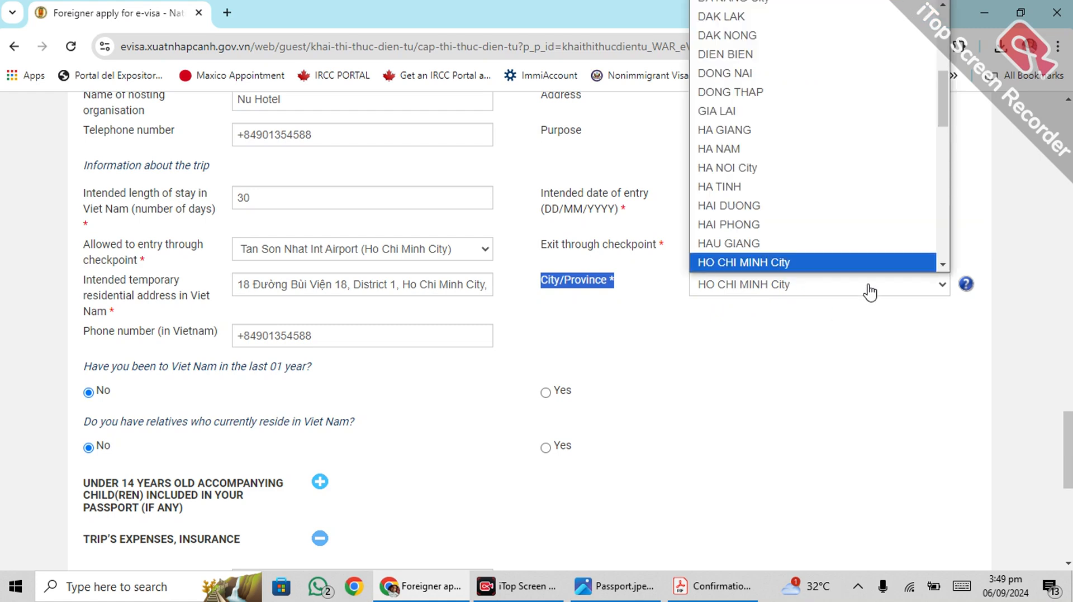
pyautogui.click(796, 261)
pyautogui.click(705, 335)
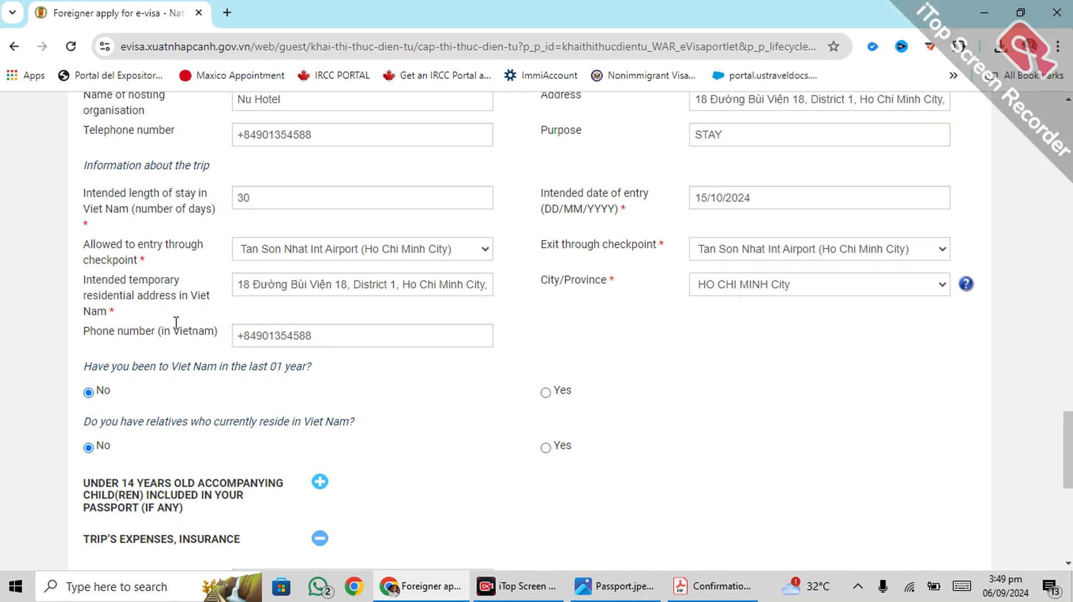
pyautogui.scroll(3, 288, 193)
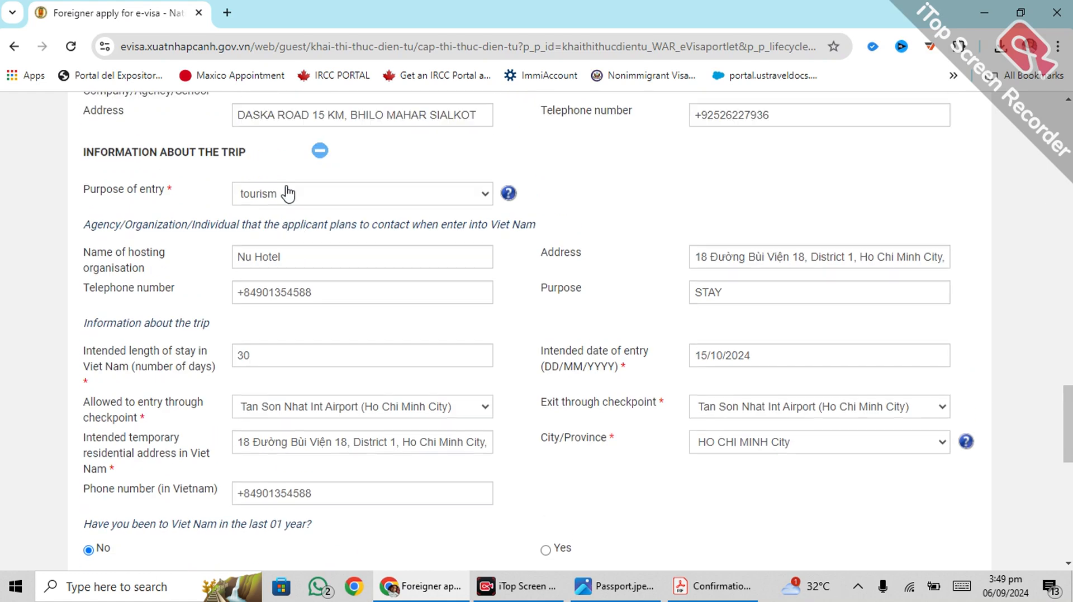
pyautogui.scroll(-3, 276, 285)
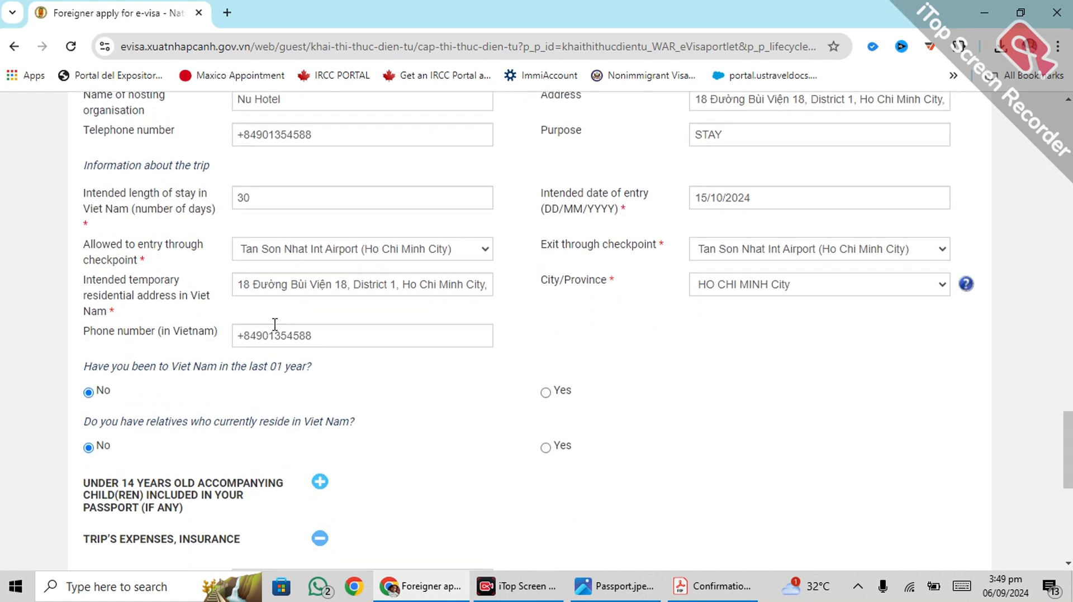
pyautogui.click(240, 336)
pyautogui.click(716, 359)
pyautogui.scroll(-3, 699, 364)
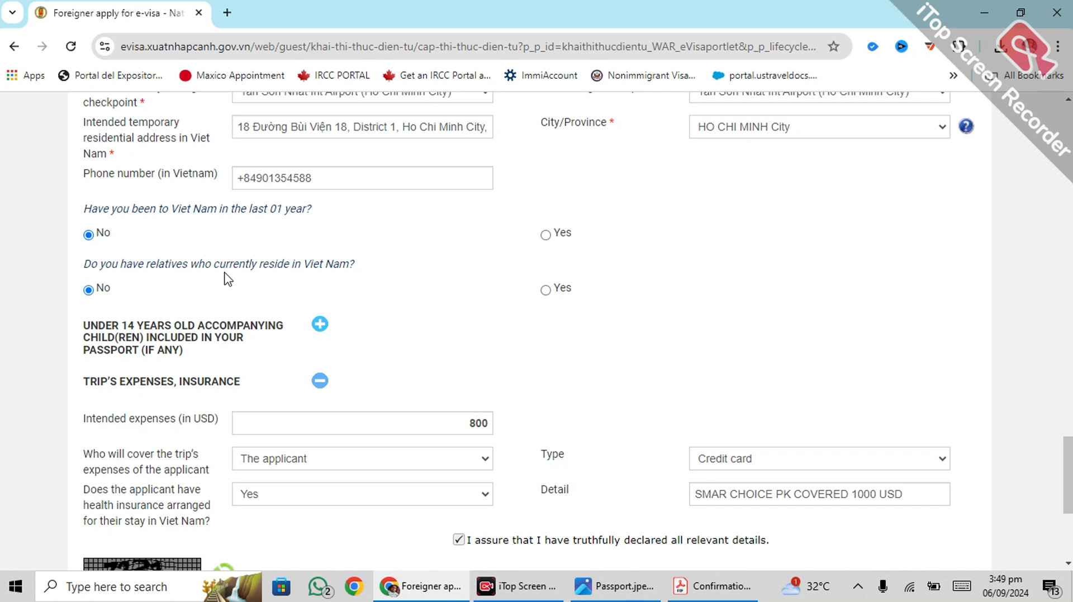
pyautogui.scroll(-1, 143, 296)
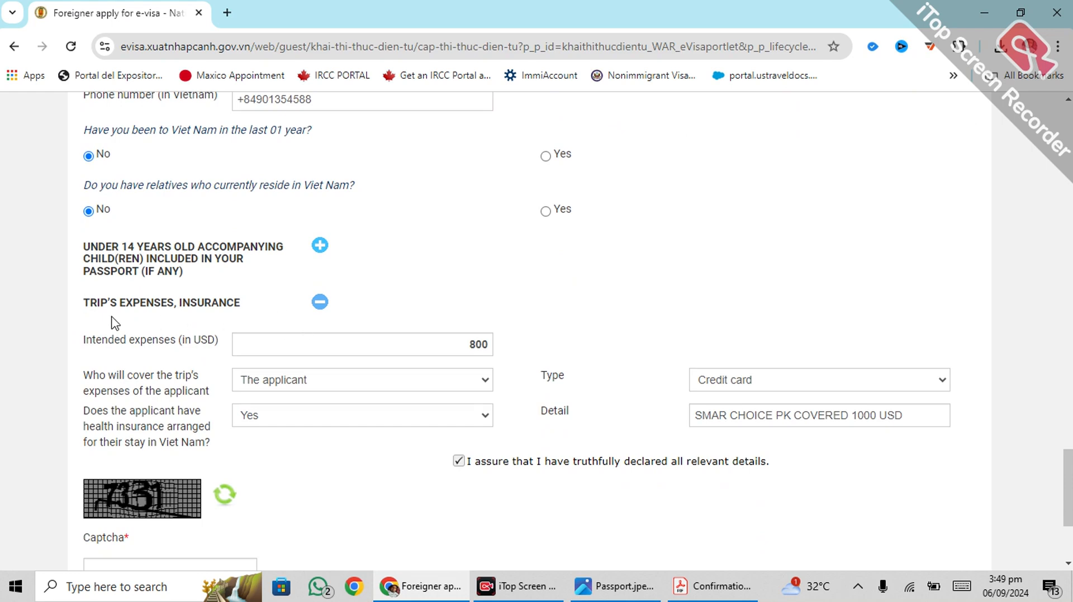
pyautogui.scroll(-1, 114, 323)
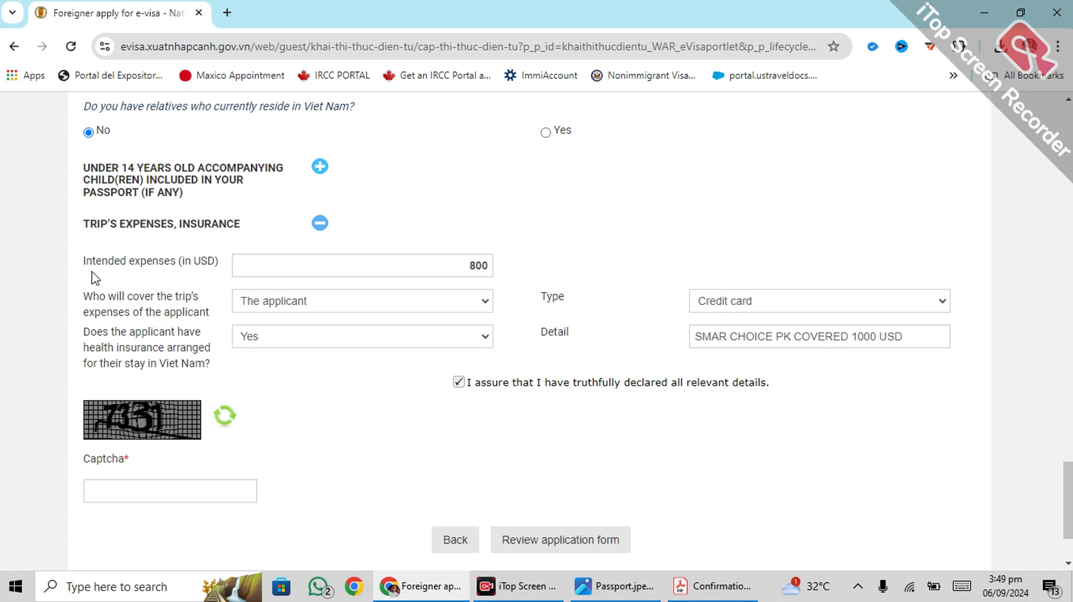
pyautogui.click(446, 259)
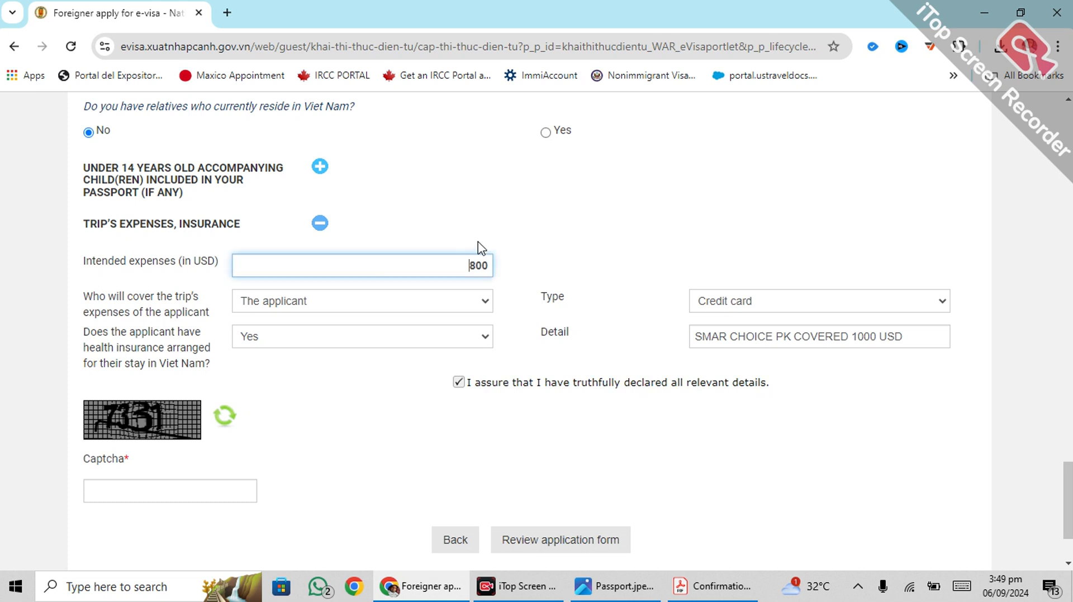
pyautogui.click(469, 240)
pyautogui.click(429, 260)
pyautogui.click(455, 233)
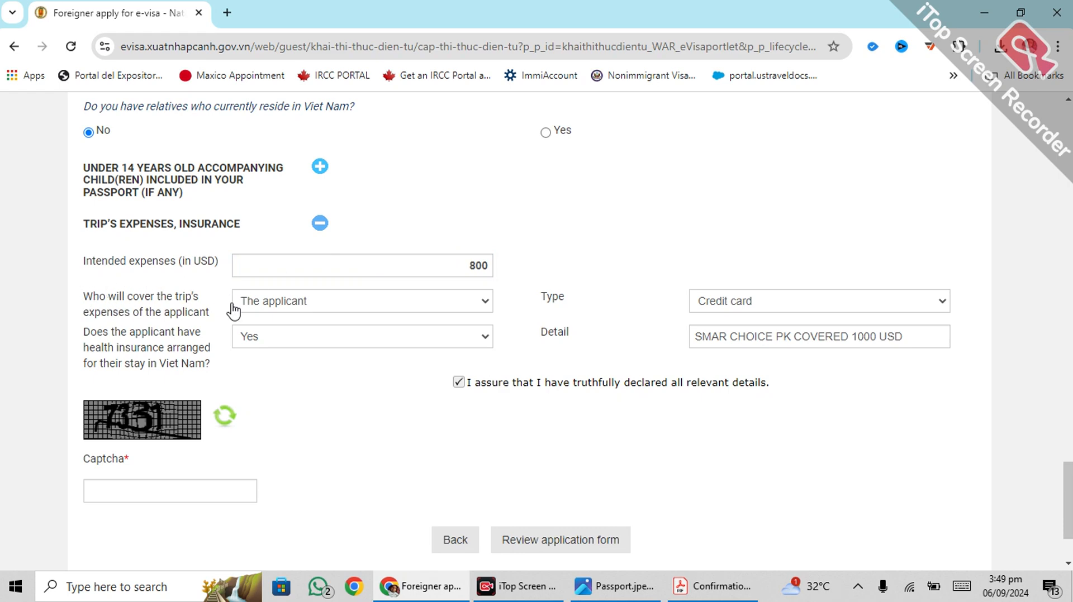
pyautogui.click(341, 305)
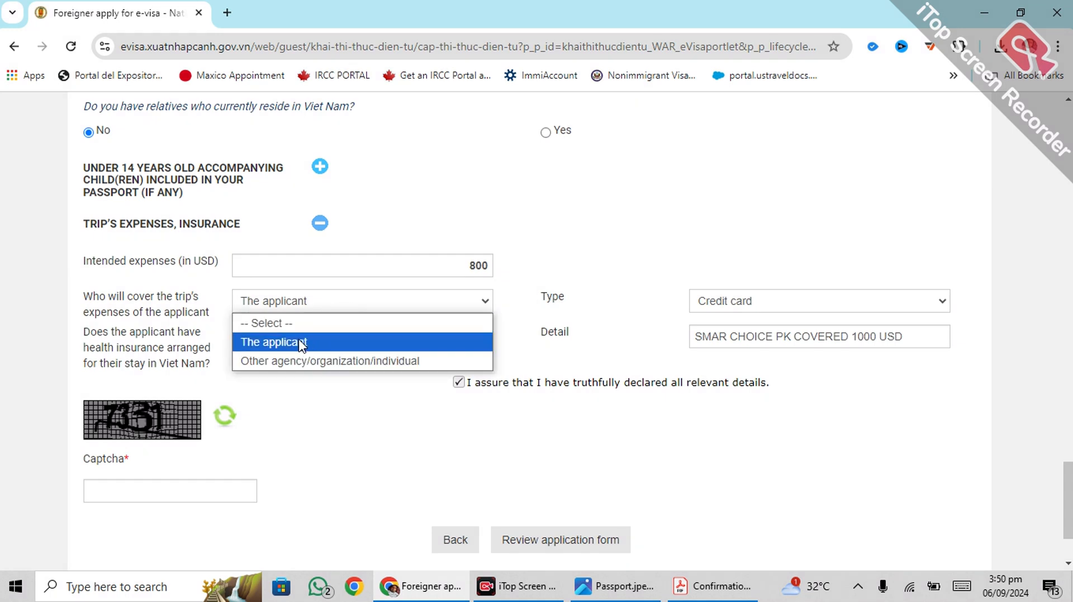
pyautogui.click(302, 344)
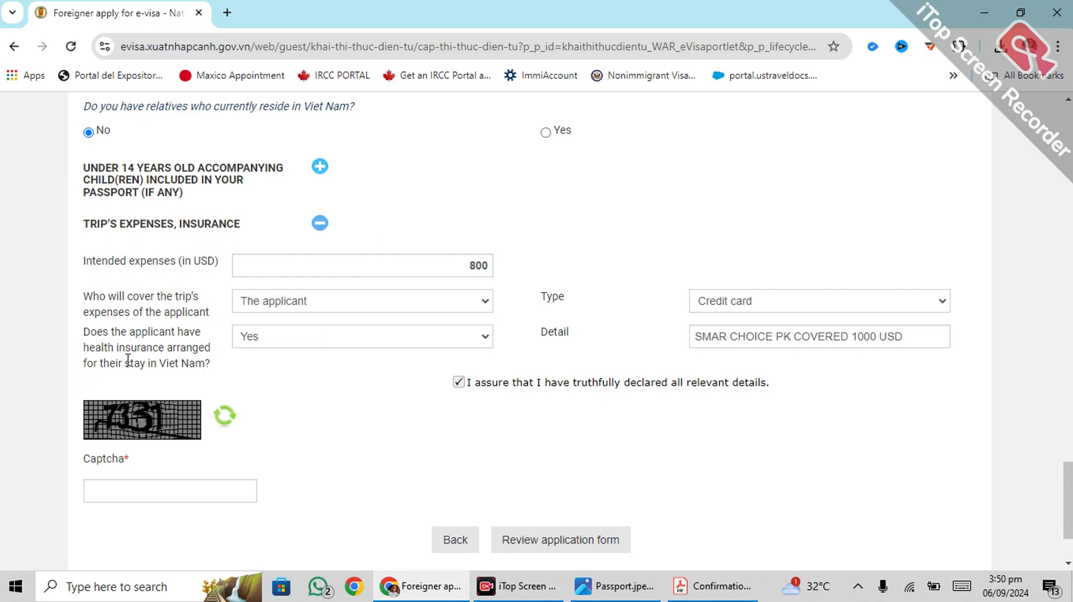
pyautogui.click(718, 335)
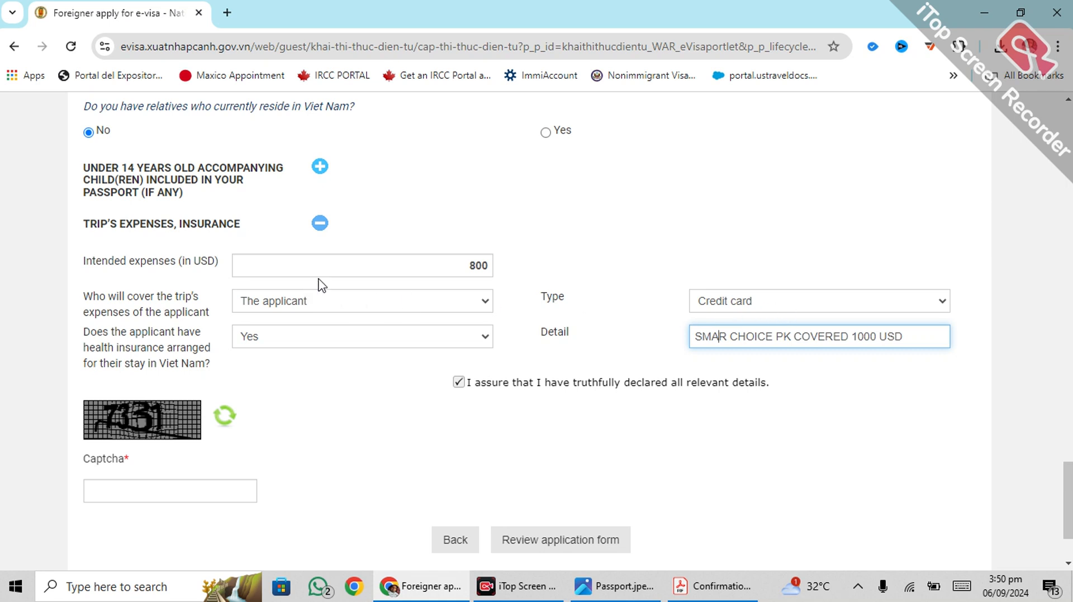
pyautogui.click(453, 255)
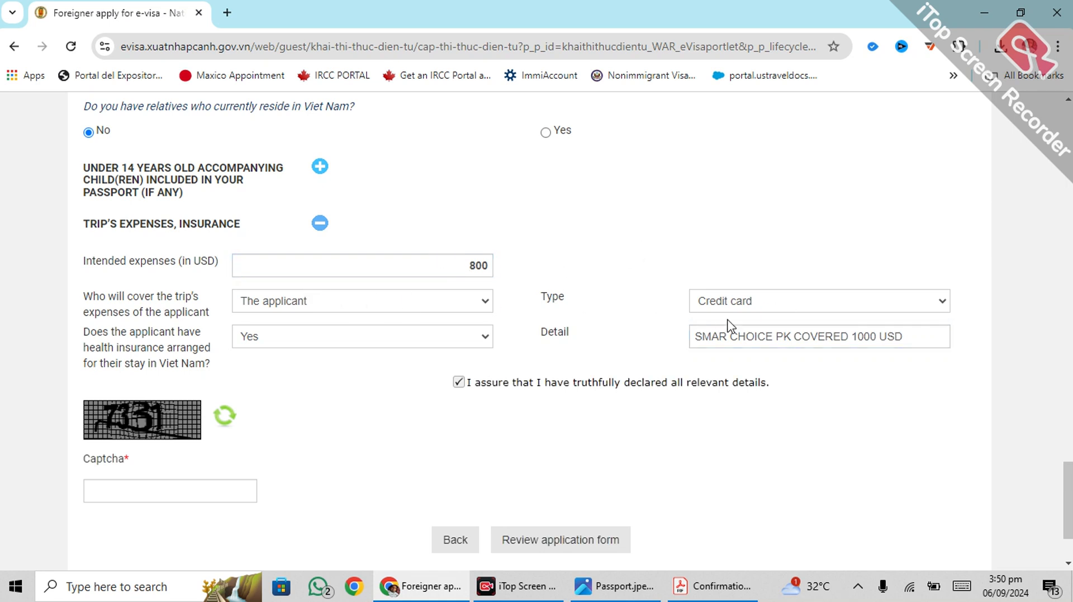
pyautogui.click(811, 307)
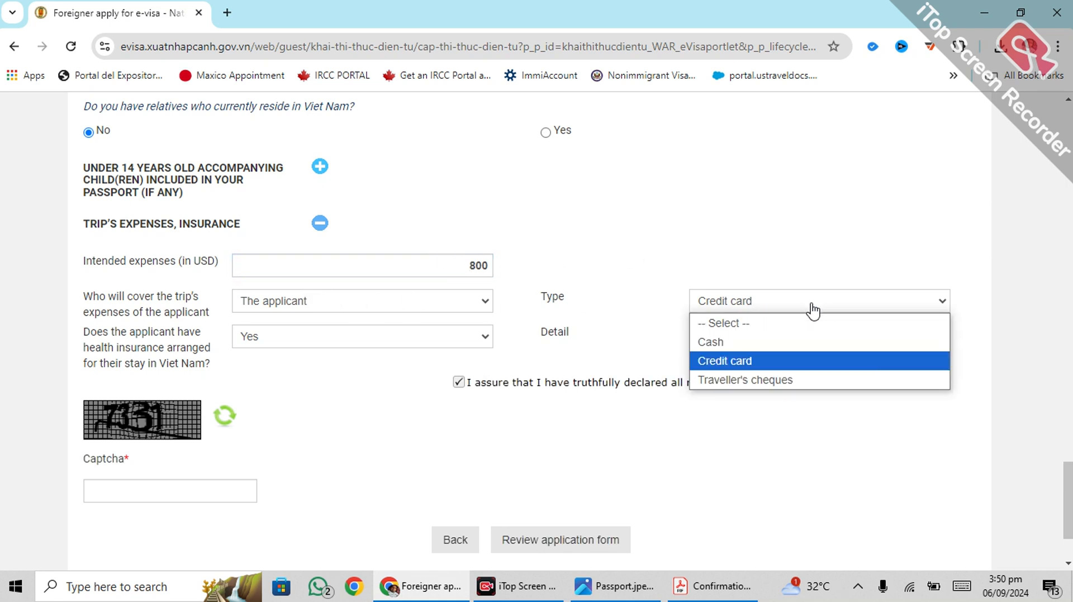
pyautogui.click(752, 363)
pyautogui.click(640, 217)
pyautogui.scroll(-2, 299, 328)
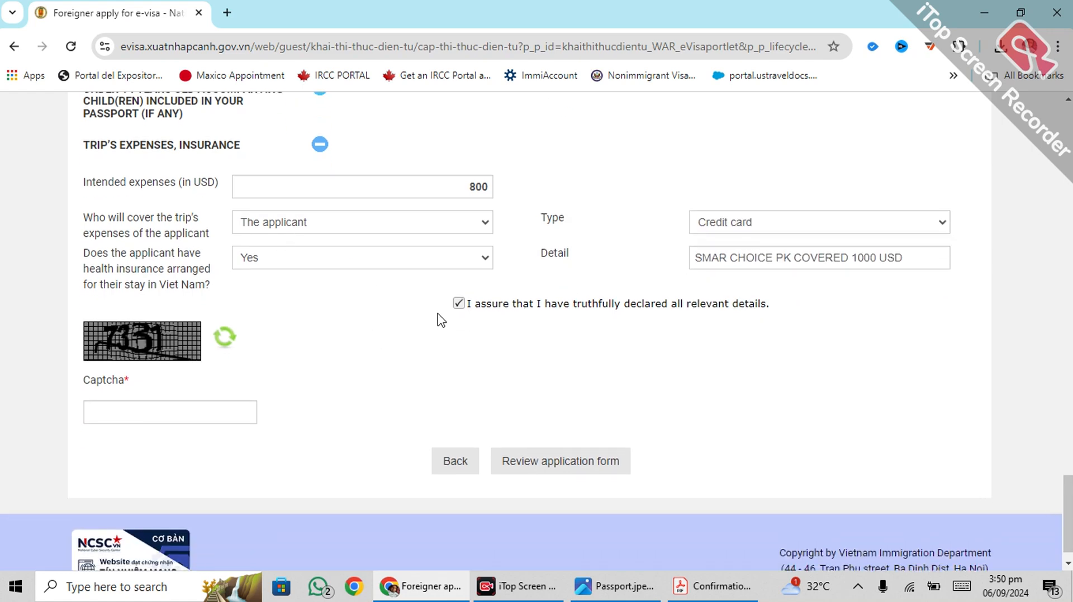
pyautogui.scroll(5, 438, 316)
pyautogui.scroll(-4, 442, 321)
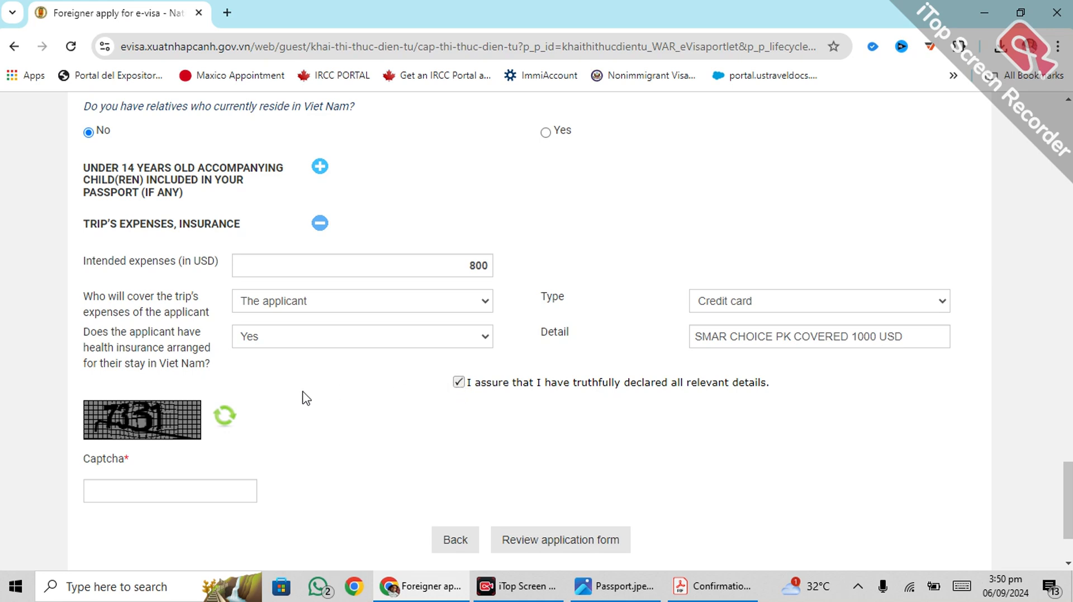
# Step: Enter the captcha code, submit the application for review and dismiss the registration-code message
pyautogui.scroll(-2, 124, 458)
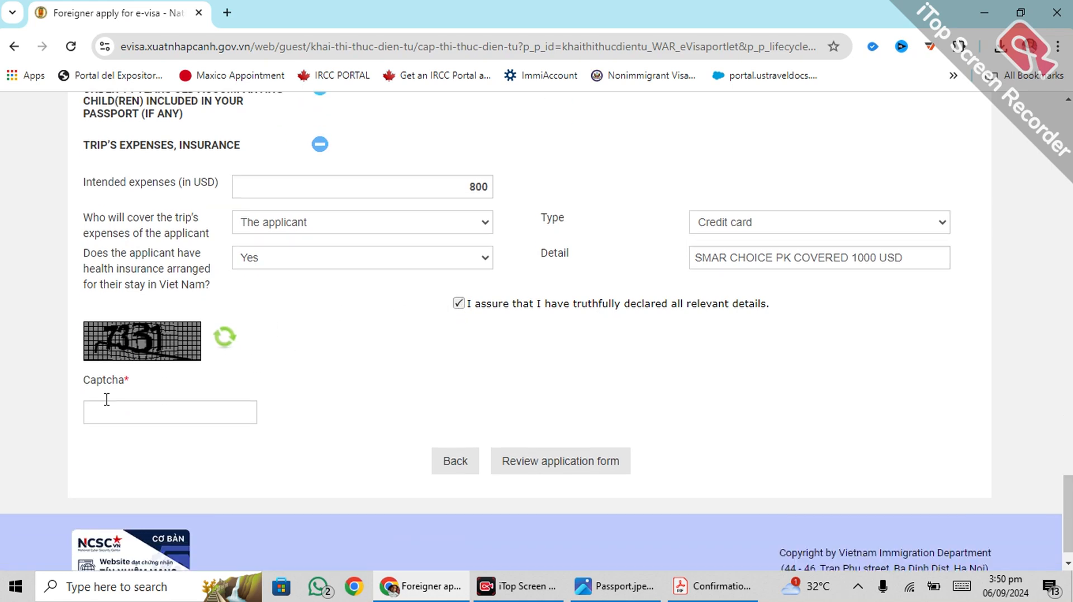
pyautogui.click(150, 410)
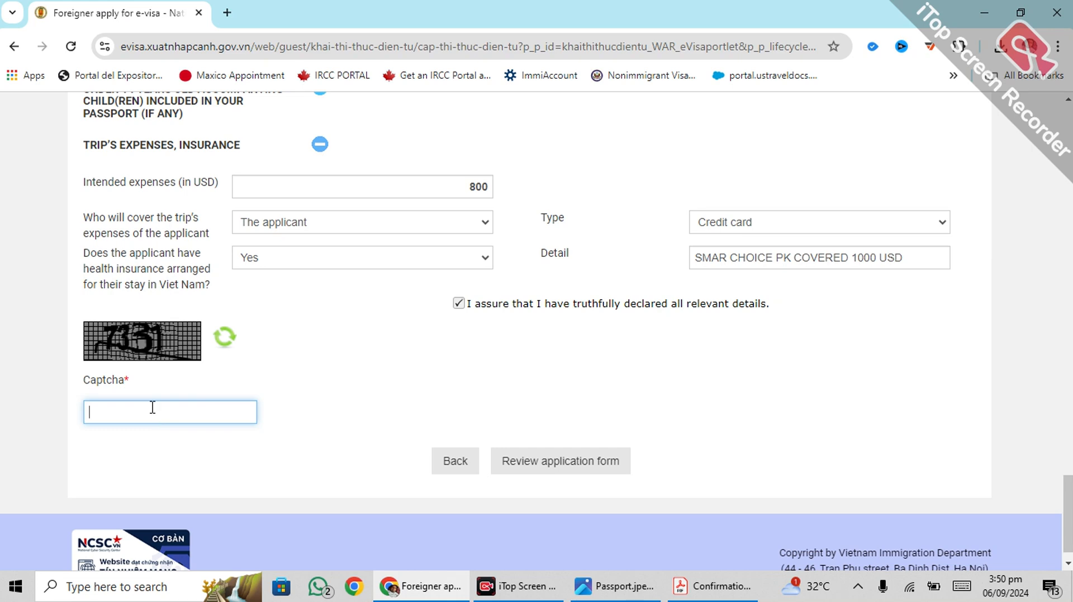
pyautogui.write('7331')
pyautogui.click(567, 462)
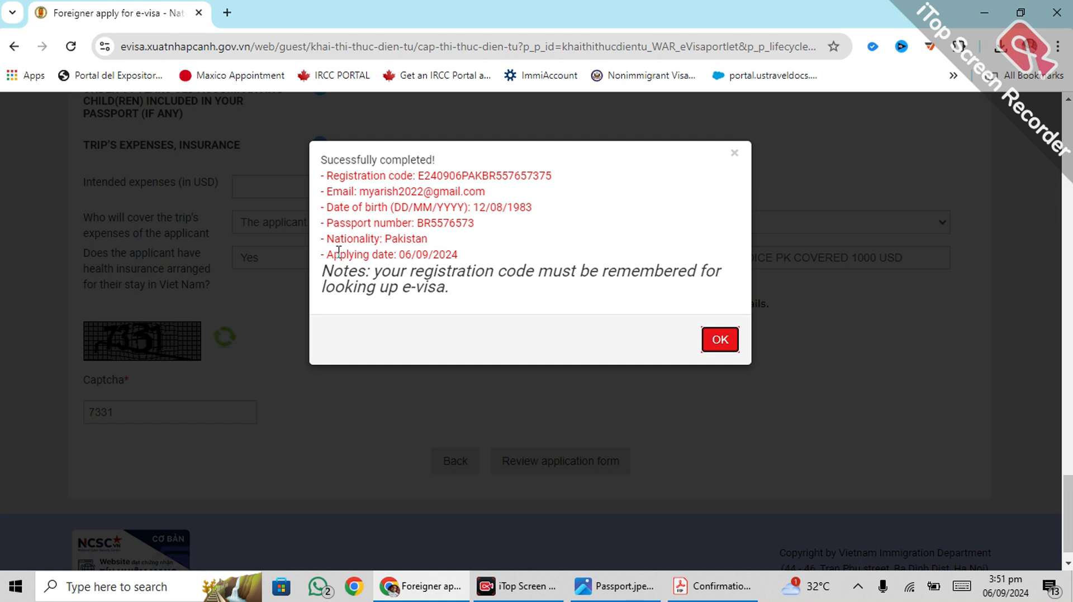
pyautogui.click(719, 340)
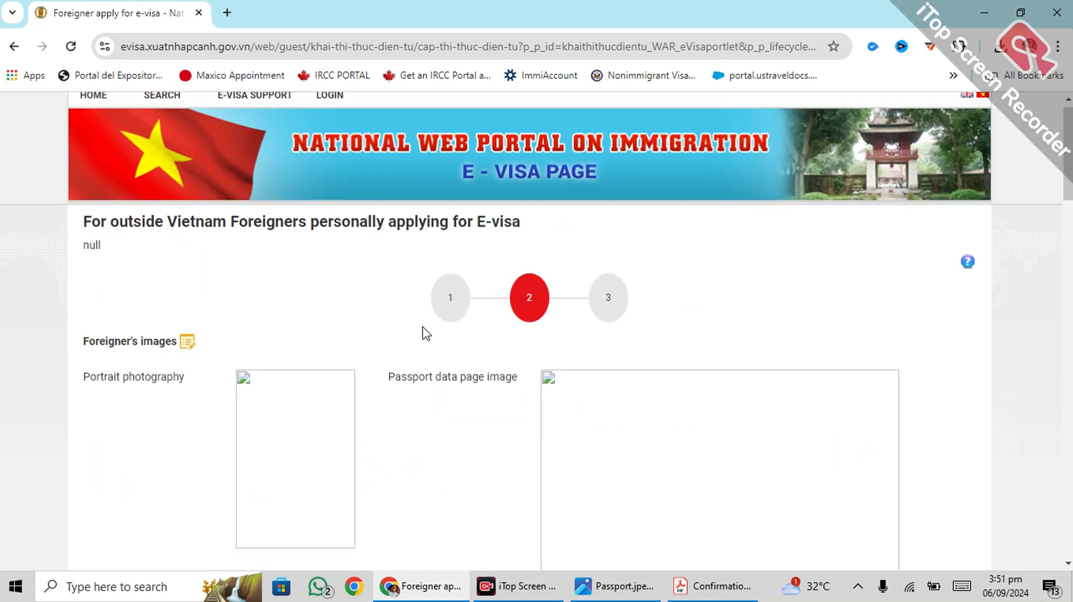
# Step: Scroll the review page to Payment, checking host Nu Hotel, 15/10/2024 Tan Son Nhat entry, 800 USD expenses
pyautogui.scroll(-10, 423, 332)
pyautogui.scroll(-10, 422, 334)
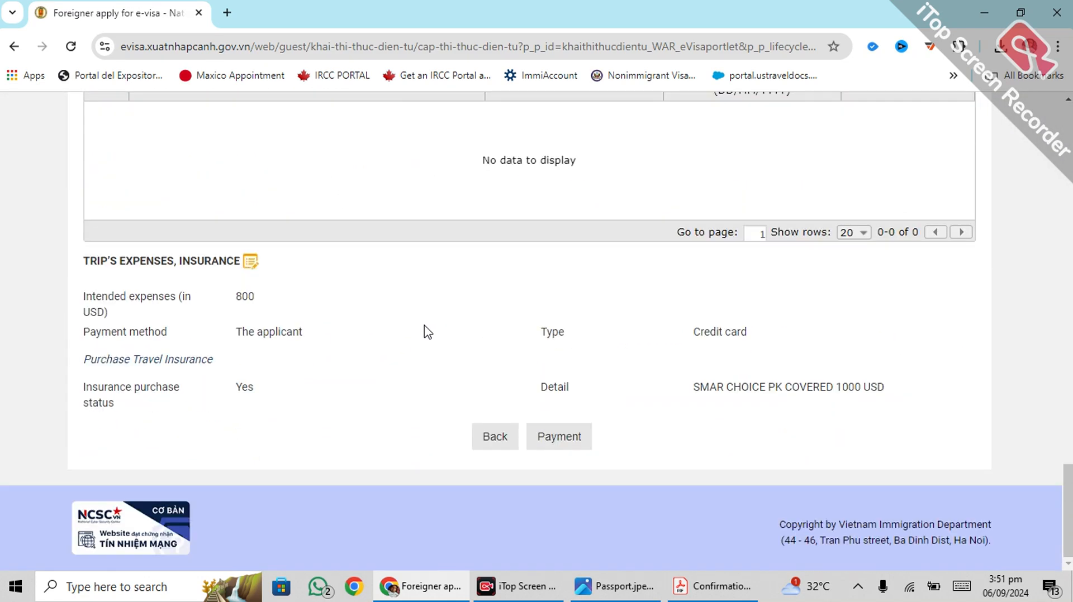
pyautogui.scroll(20, 431, 371)
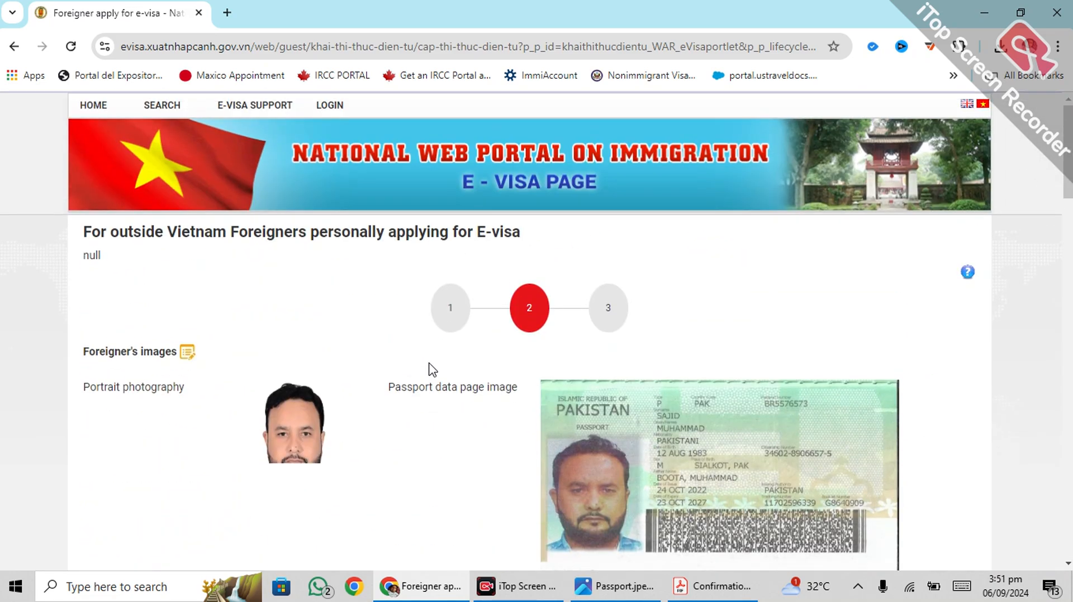
pyautogui.scroll(-5, 433, 370)
pyautogui.scroll(-2, 433, 370)
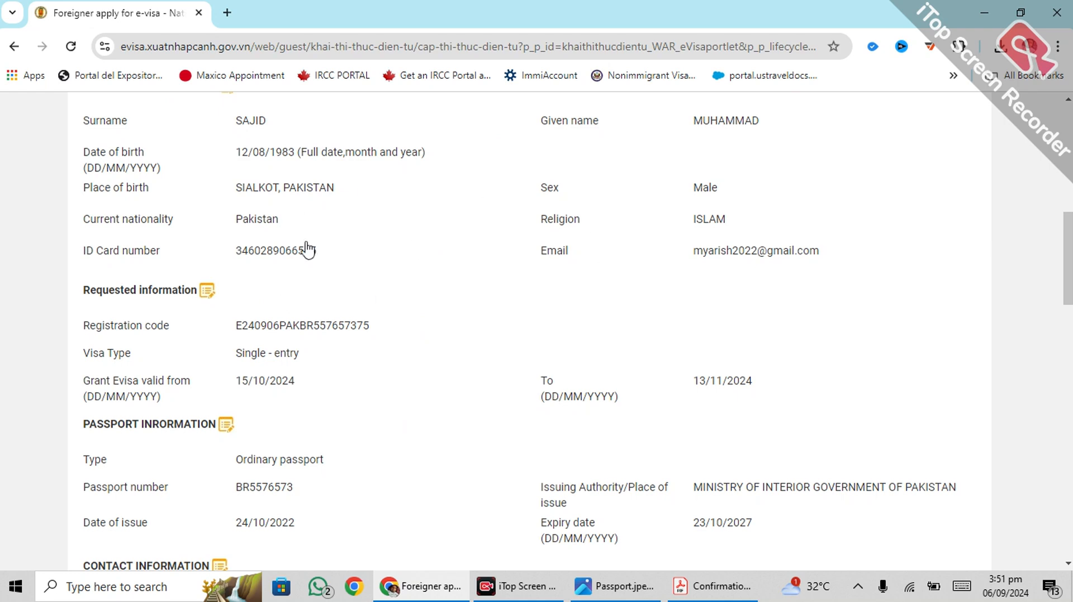
pyautogui.scroll(-4, 375, 301)
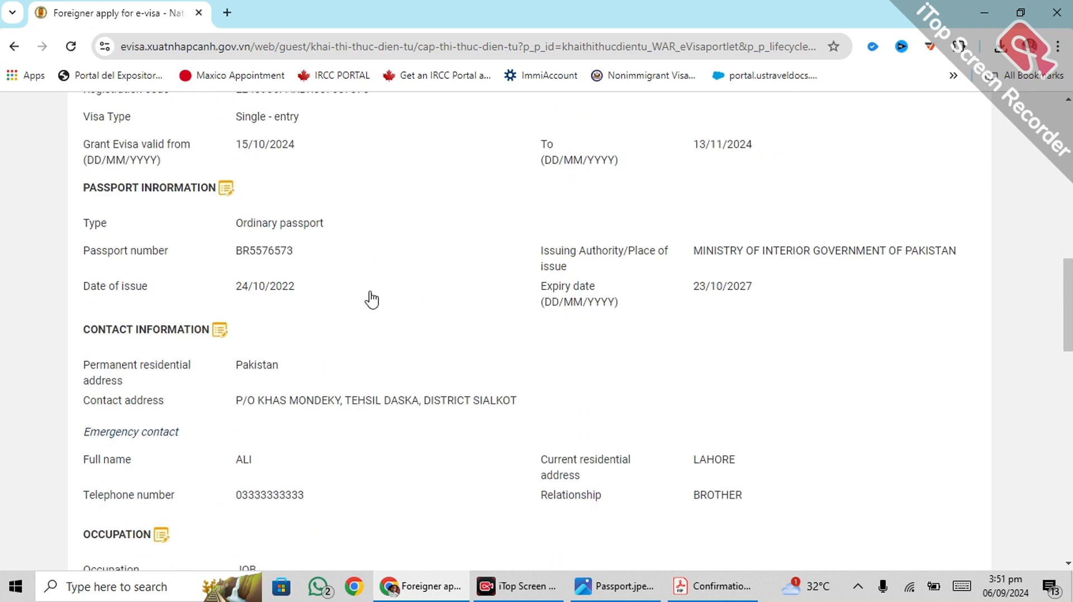
pyautogui.scroll(-5, 366, 299)
pyautogui.scroll(-4, 527, 282)
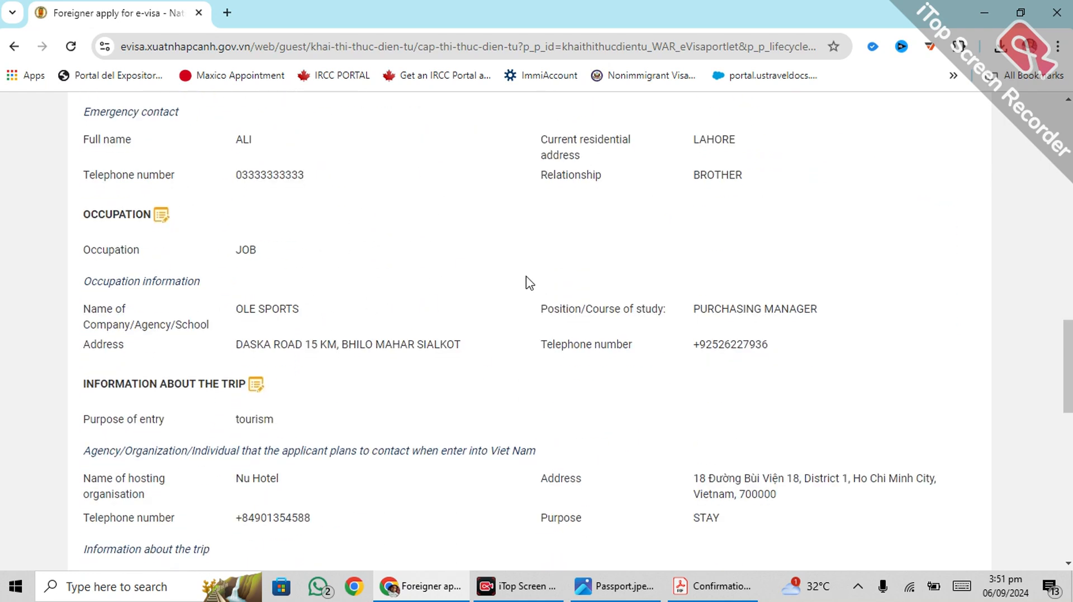
pyautogui.scroll(-8, 492, 318)
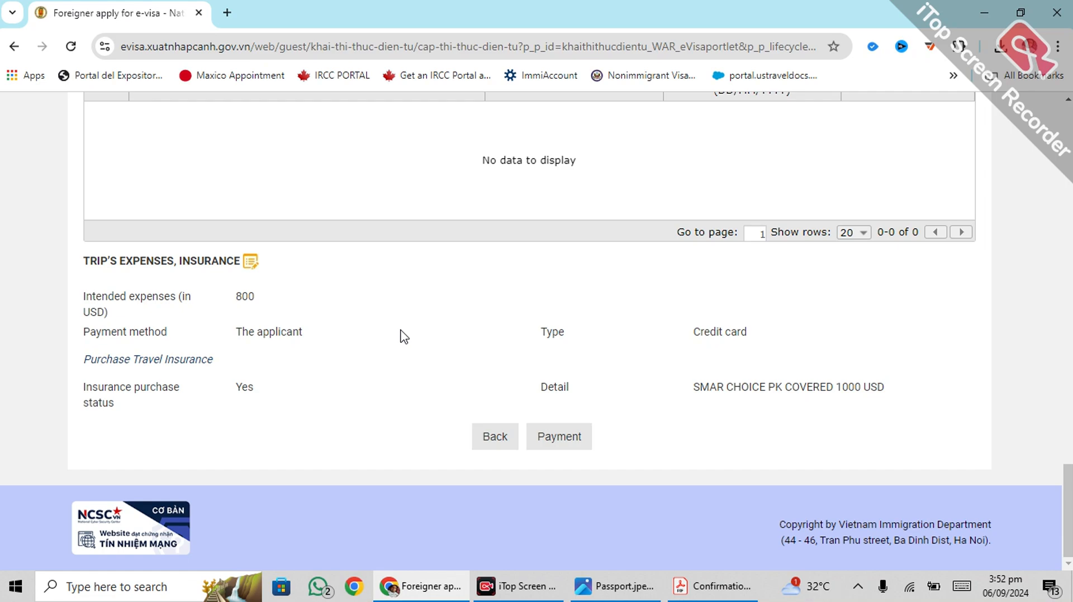
pyautogui.scroll(8, 402, 337)
pyautogui.scroll(-1, 399, 338)
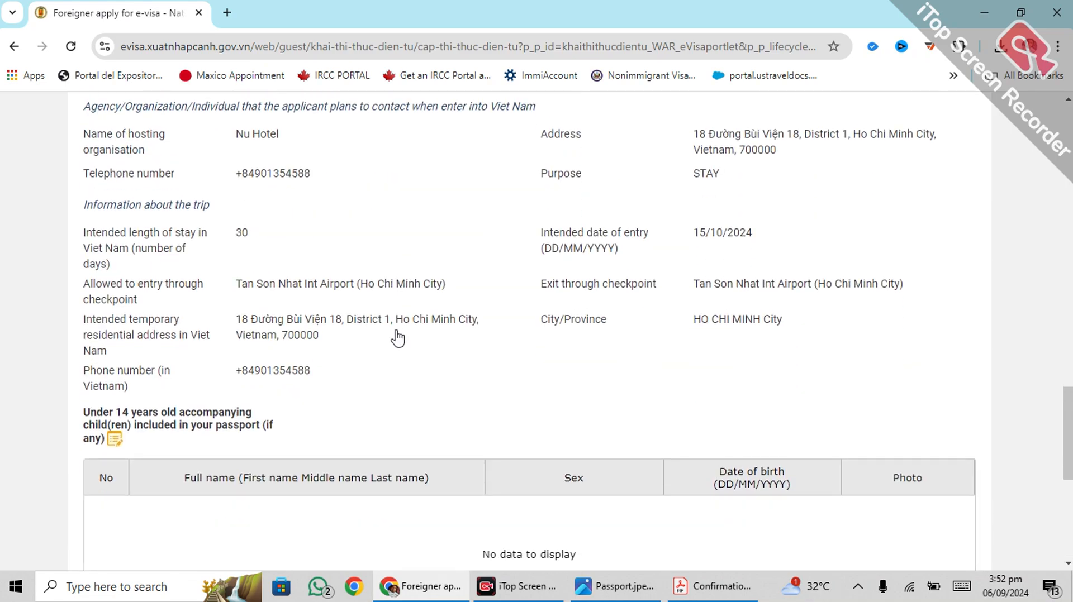